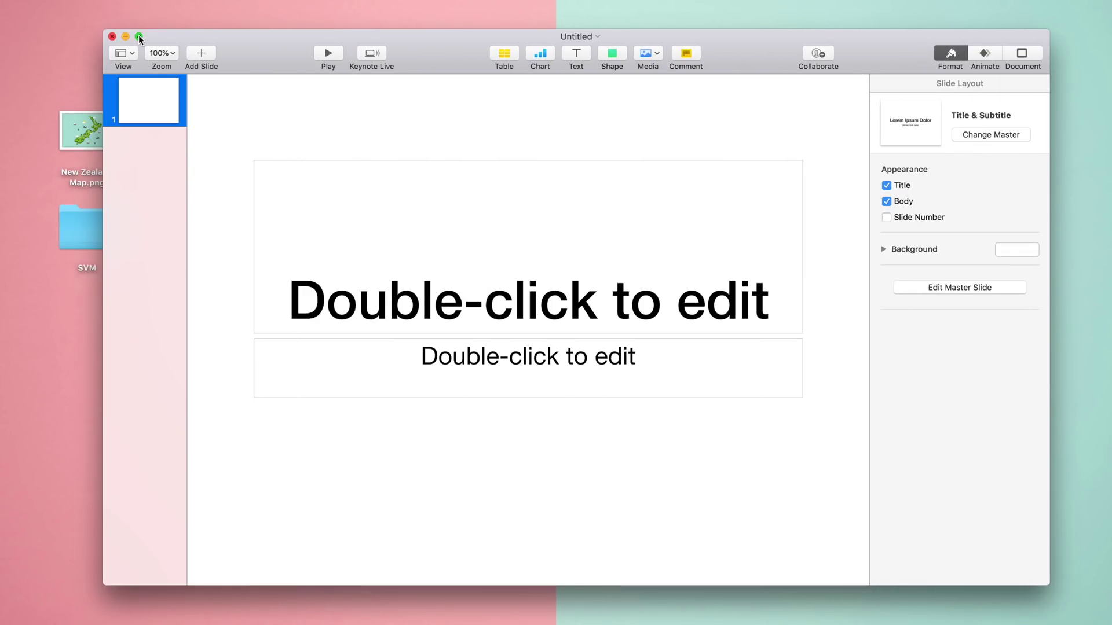
- Go full screen and delete the title and subtitle placeholder boxes from the first slide
{"action": "left_click", "coordinate": [139, 37]}
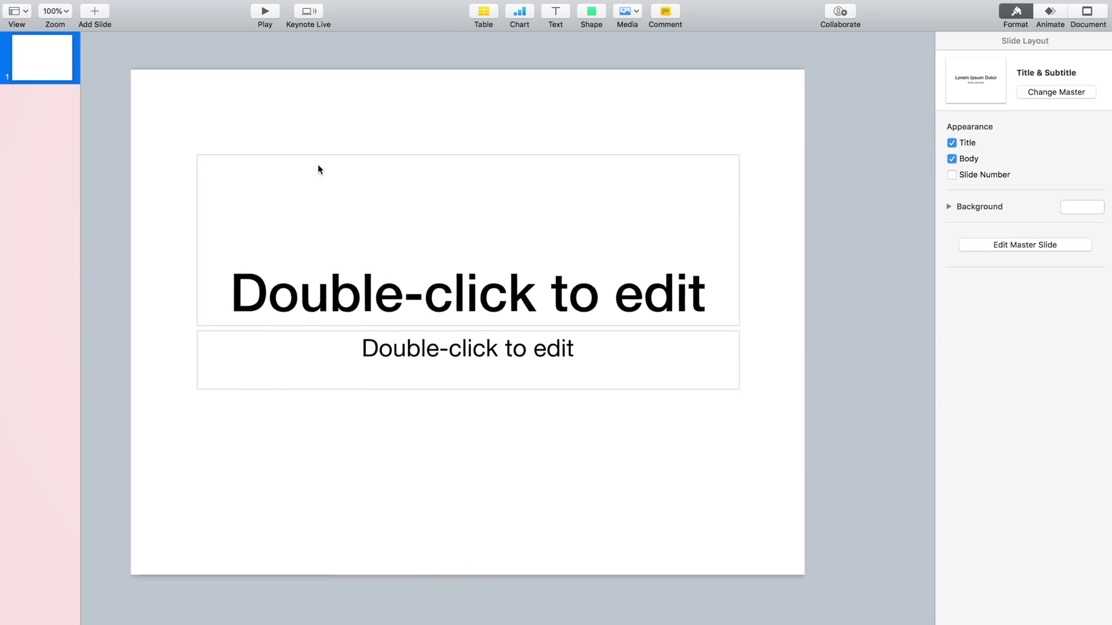
{"action": "left_click", "coordinate": [360, 268]}
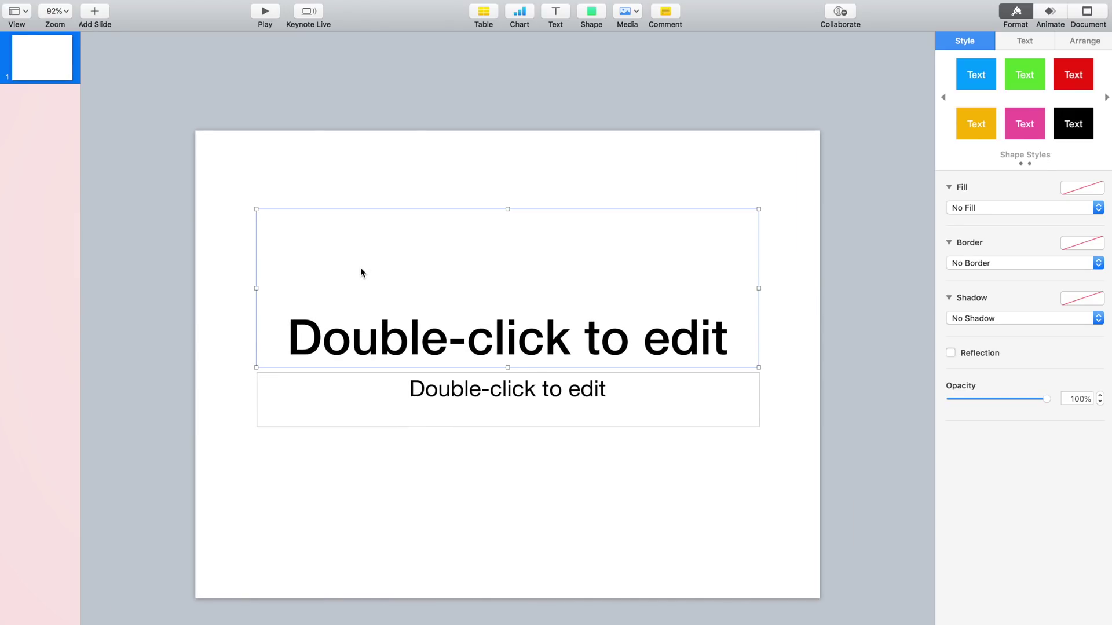
{"action": "key", "text": "Delete"}
{"action": "left_click", "coordinate": [349, 388]}
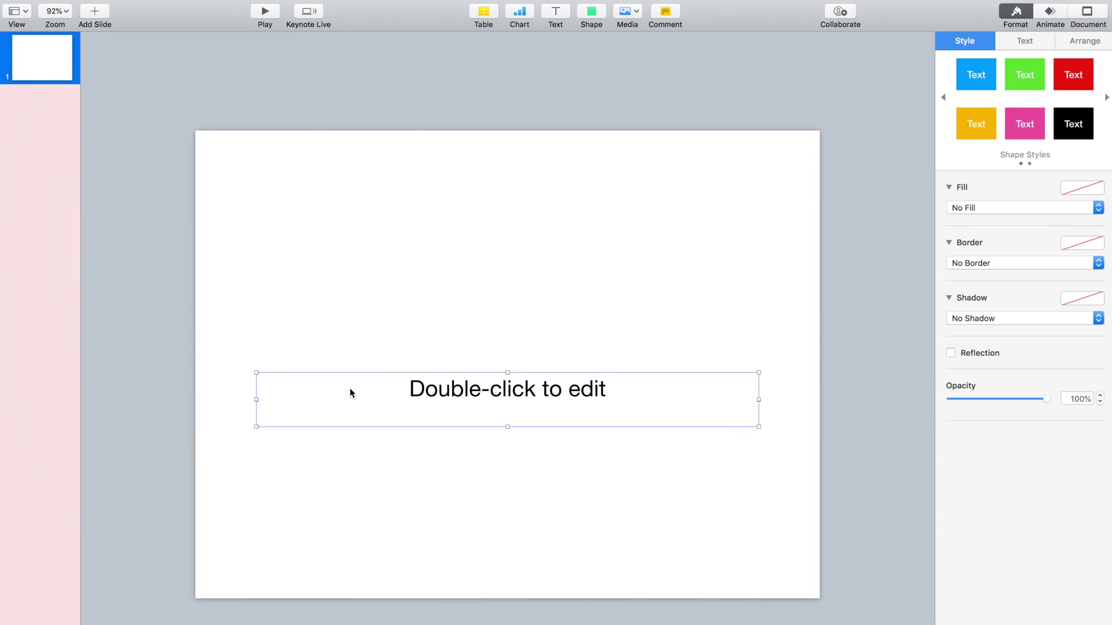
{"action": "key", "text": "Delete"}
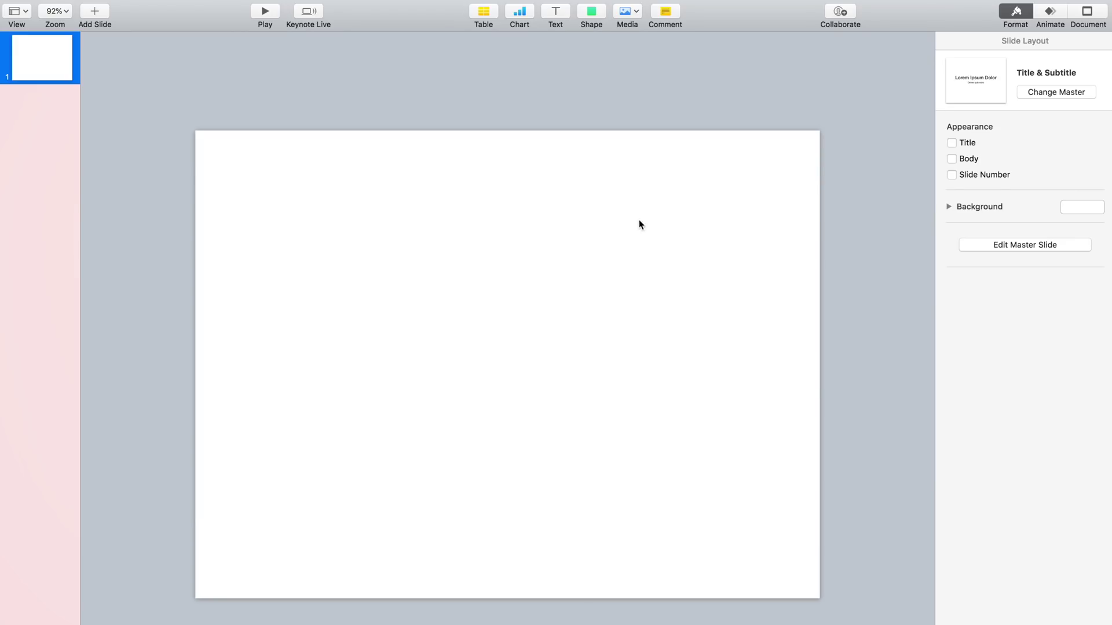
- Set the document's slide size to Widescreen (16:9)
{"action": "left_click", "coordinate": [1094, 14]}
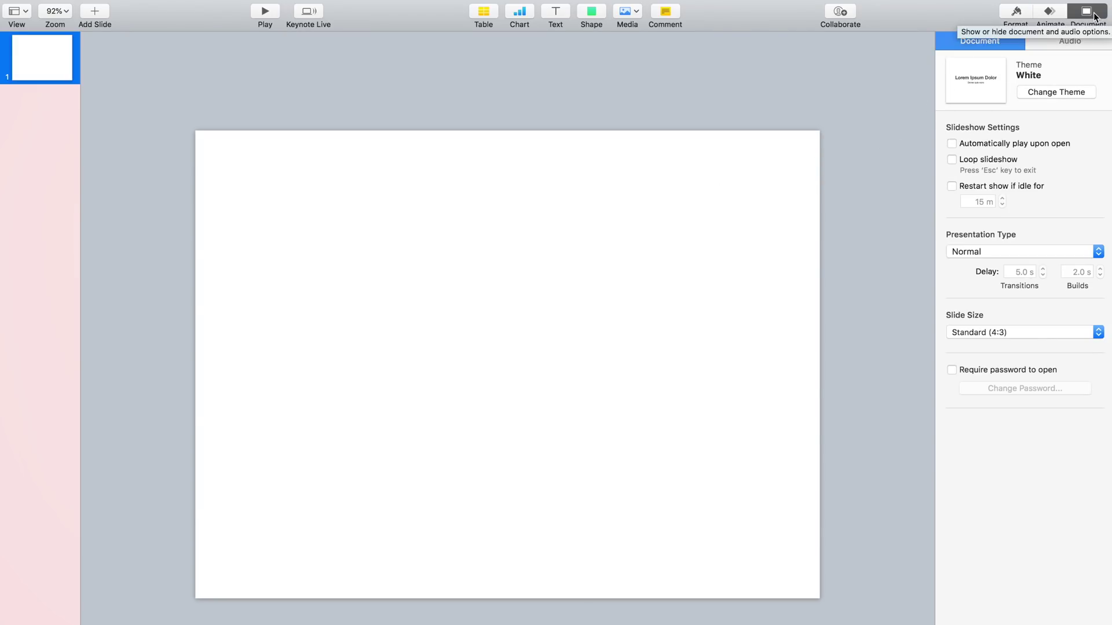
{"action": "left_click", "coordinate": [1021, 334]}
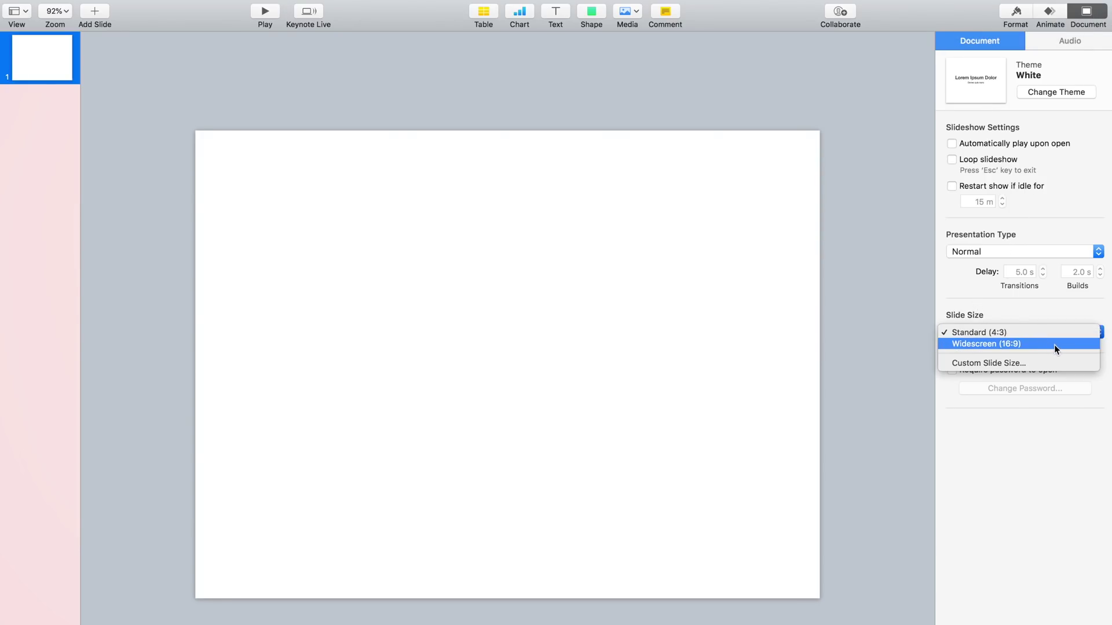
{"action": "left_click", "coordinate": [1055, 345]}
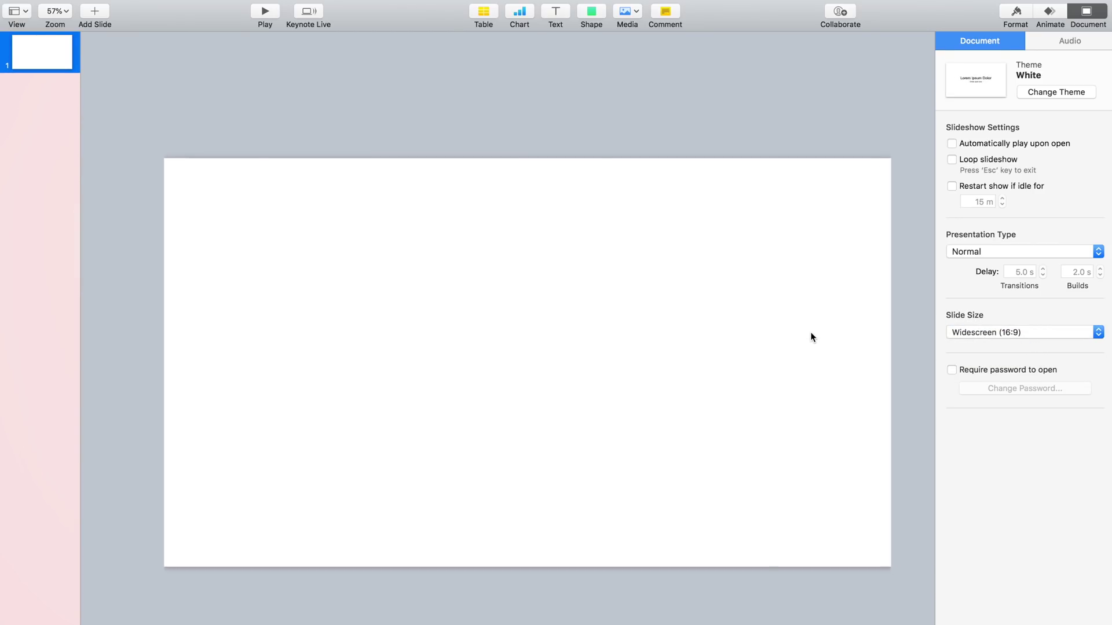
- Insert New Zealand Map.png from the Desktop and align it flush with the slide's left edge
{"action": "left_click", "coordinate": [152, 6]}
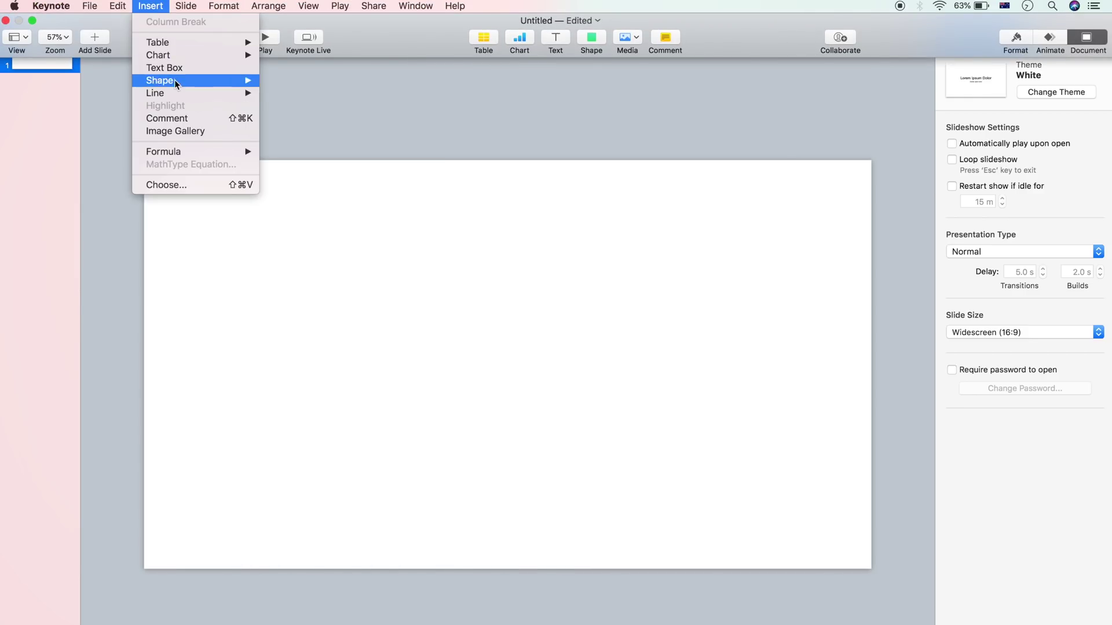
{"action": "left_click", "coordinate": [218, 185]}
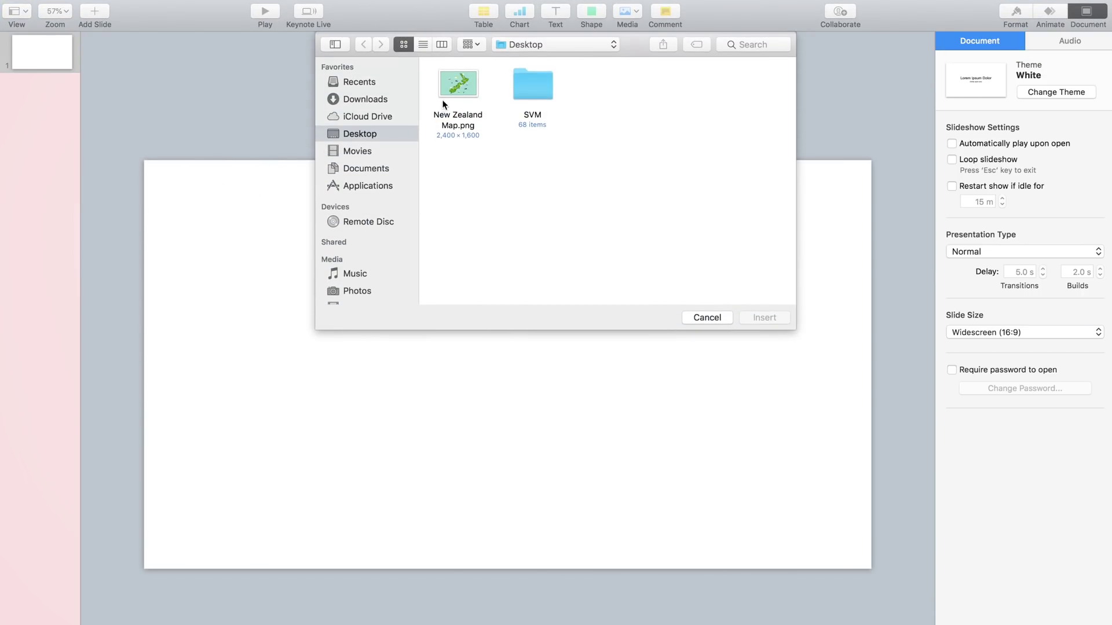
{"action": "double_click", "coordinate": [467, 87]}
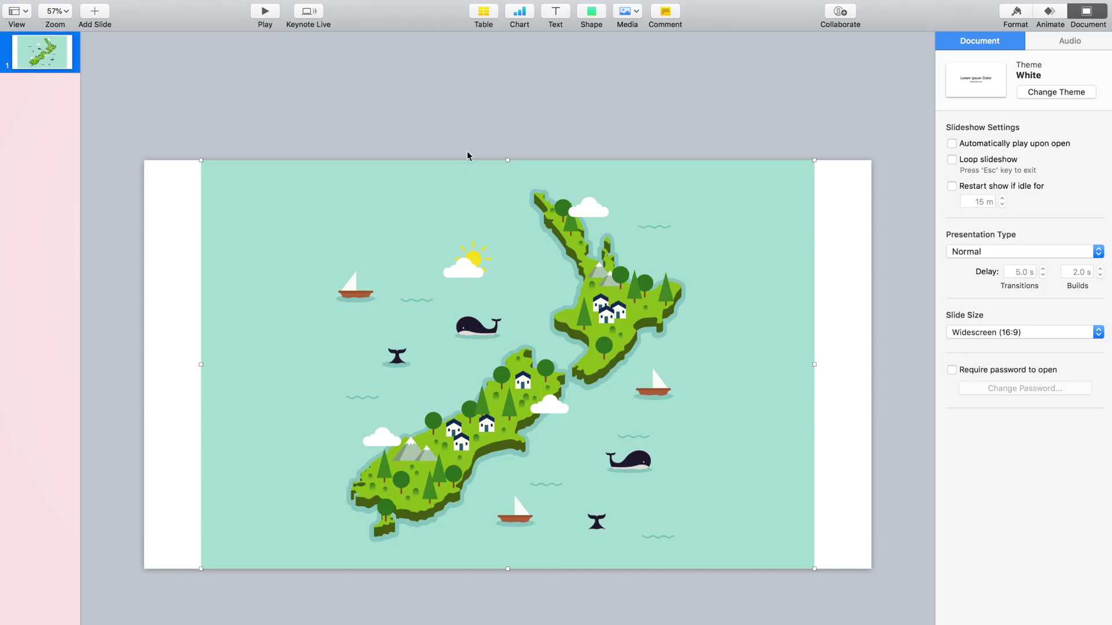
{"action": "left_click_drag", "start_coordinate": [441, 264], "coordinate": [384, 264]}
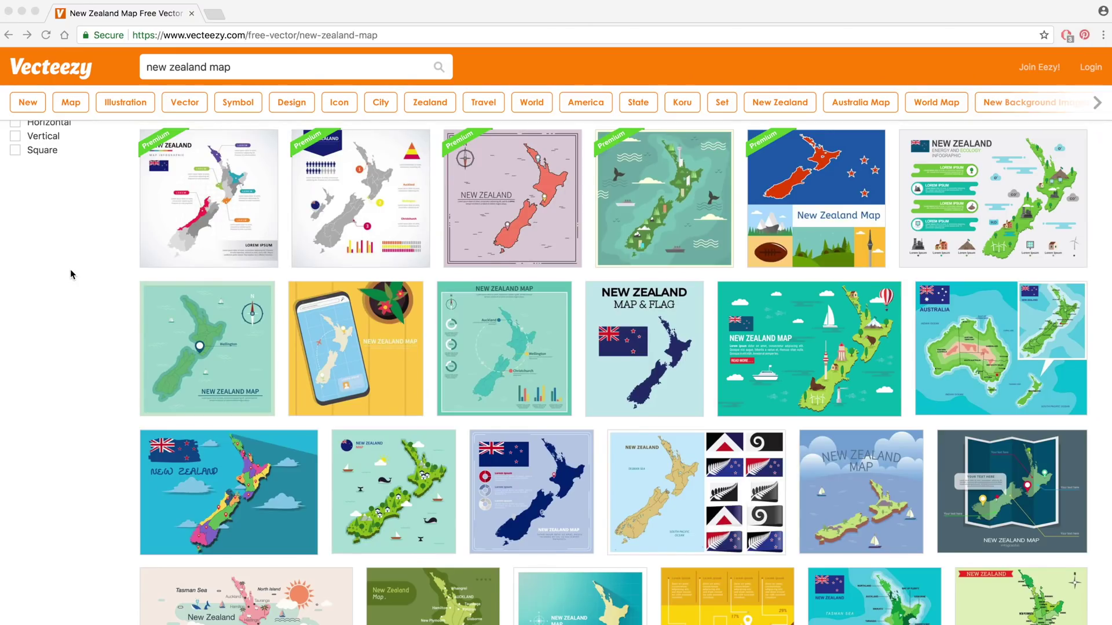
- Open the New Zealand Map Illustration from the results in the online vector editor
{"action": "scroll", "coordinate": [71, 270], "scroll_direction": "down", "scroll_amount": 5}
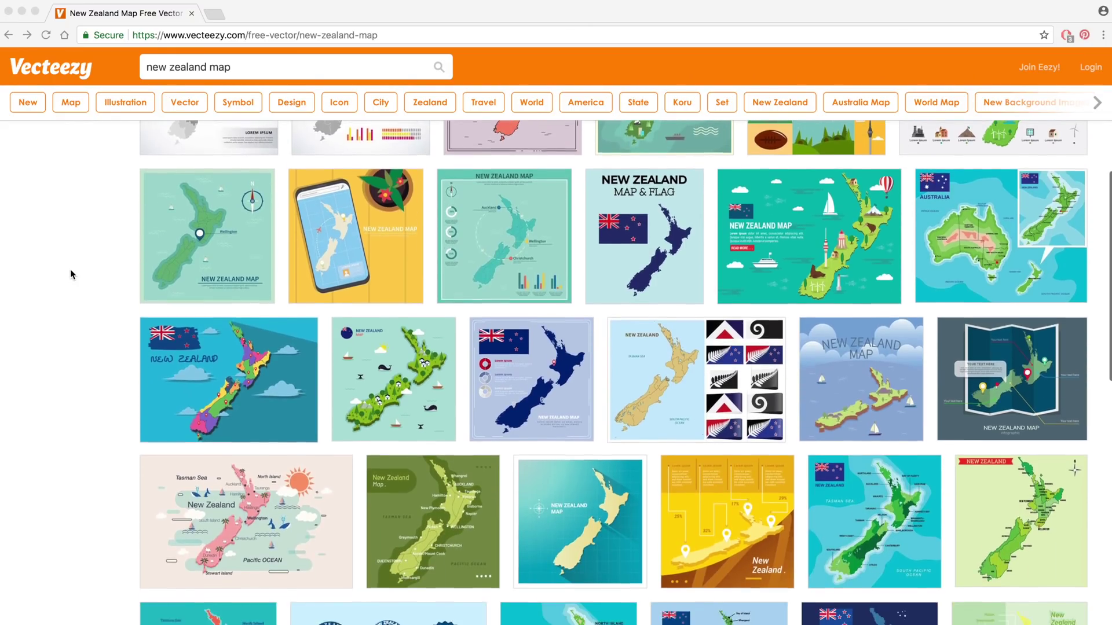
{"action": "scroll", "coordinate": [71, 269], "scroll_direction": "down", "scroll_amount": 2}
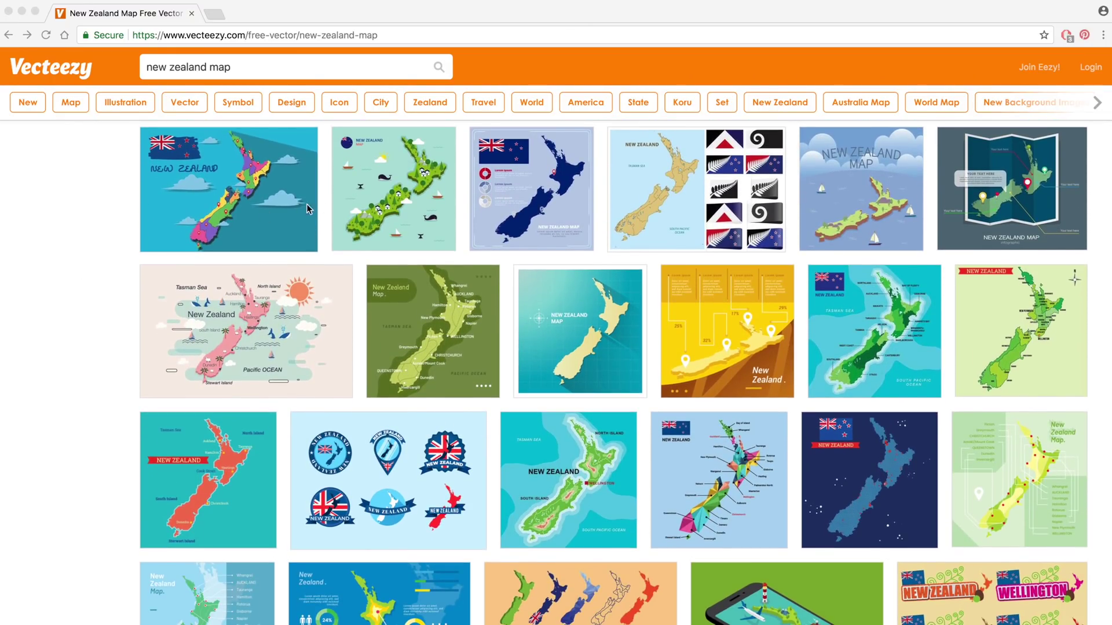
{"action": "left_click", "coordinate": [427, 209]}
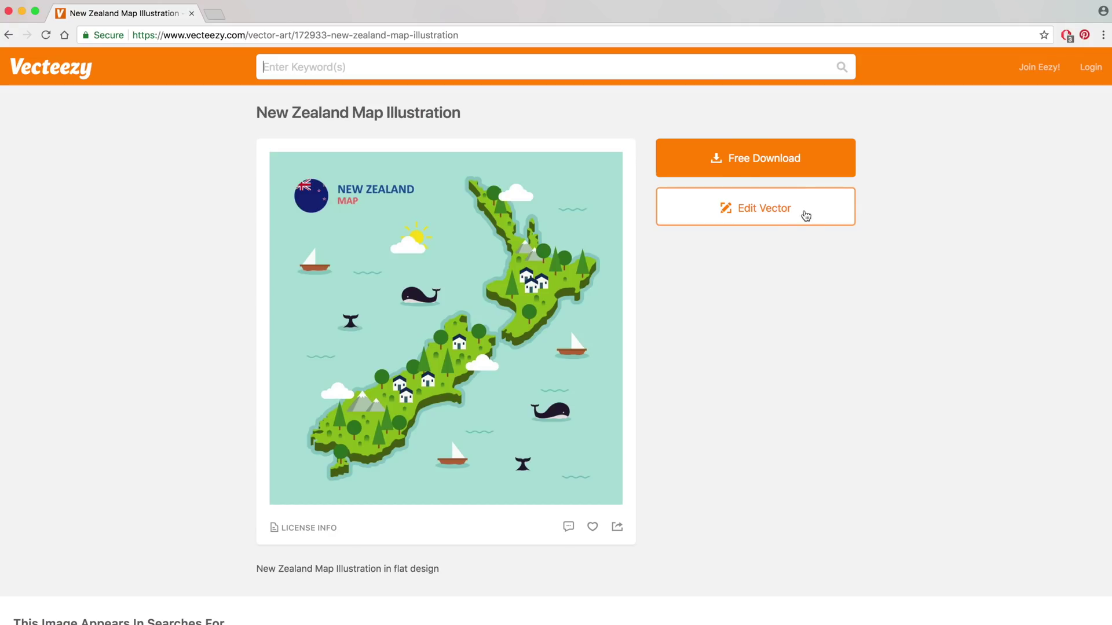
{"action": "left_click", "coordinate": [773, 215]}
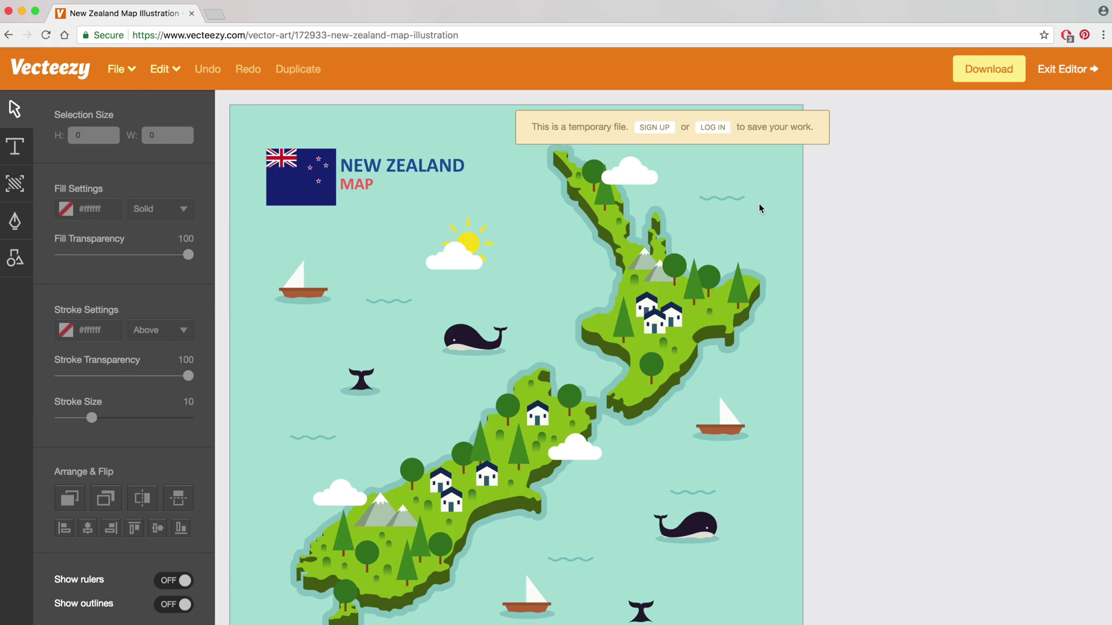
- Delete the NEW ZEALAND MAP title and flag, then download the edited map
{"action": "left_click", "coordinate": [458, 166]}
{"action": "key", "text": "Delete"}
{"action": "left_click", "coordinate": [292, 180]}
{"action": "key", "text": "Delete"}
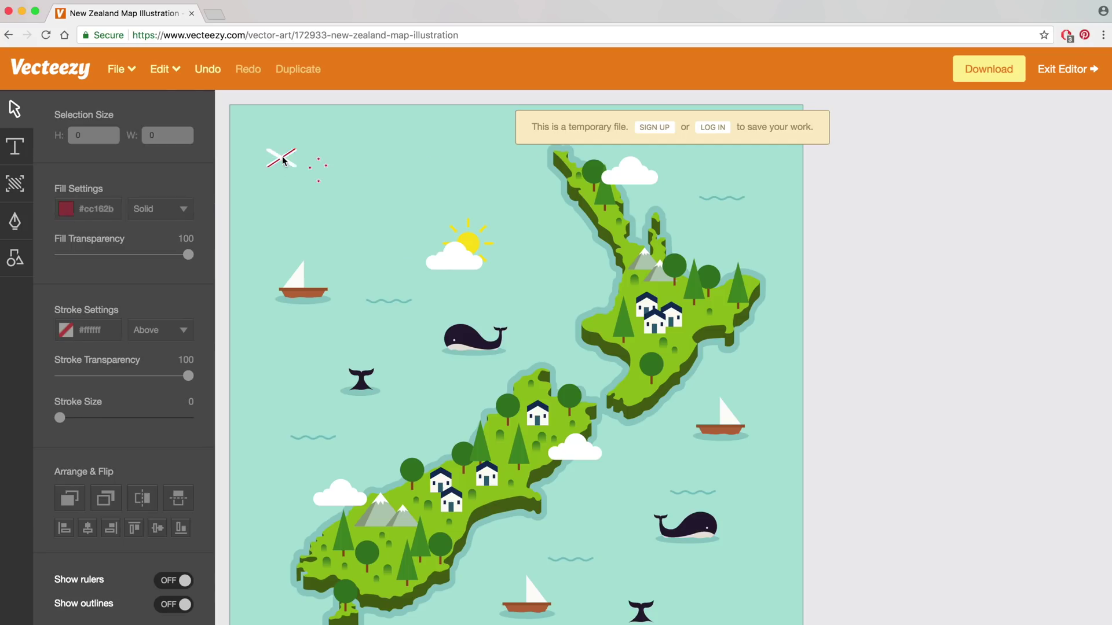
{"action": "key", "text": "Delete"}
{"action": "left_click", "coordinate": [1008, 200]}
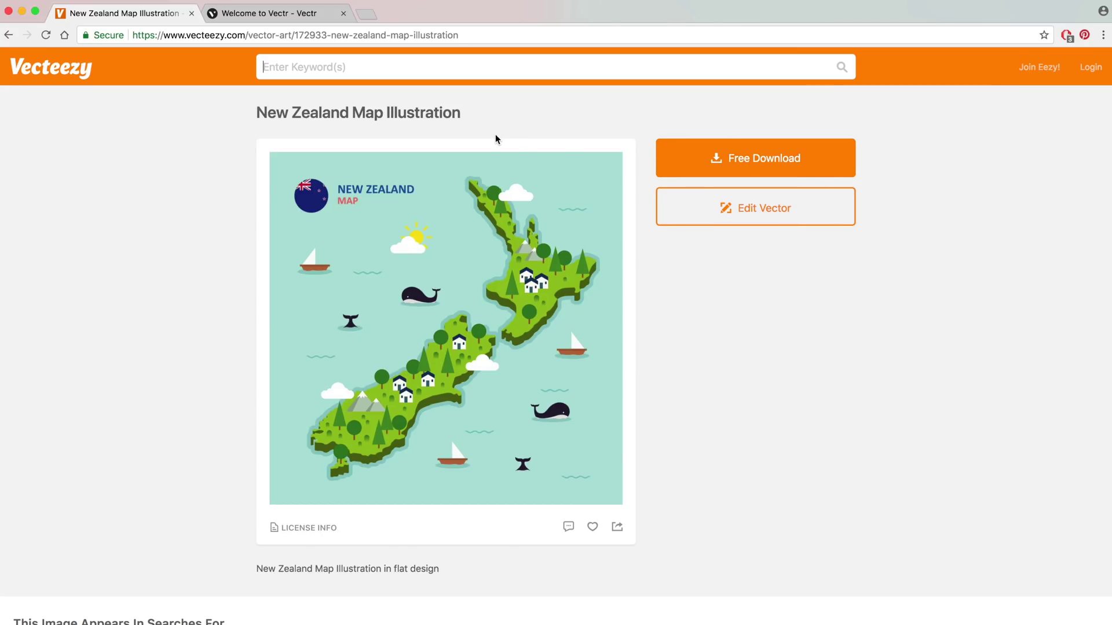
- Drag new zealand map3-01.svg from the New Zealand Map folder onto the Vectr canvas
{"action": "left_click", "coordinate": [303, 15]}
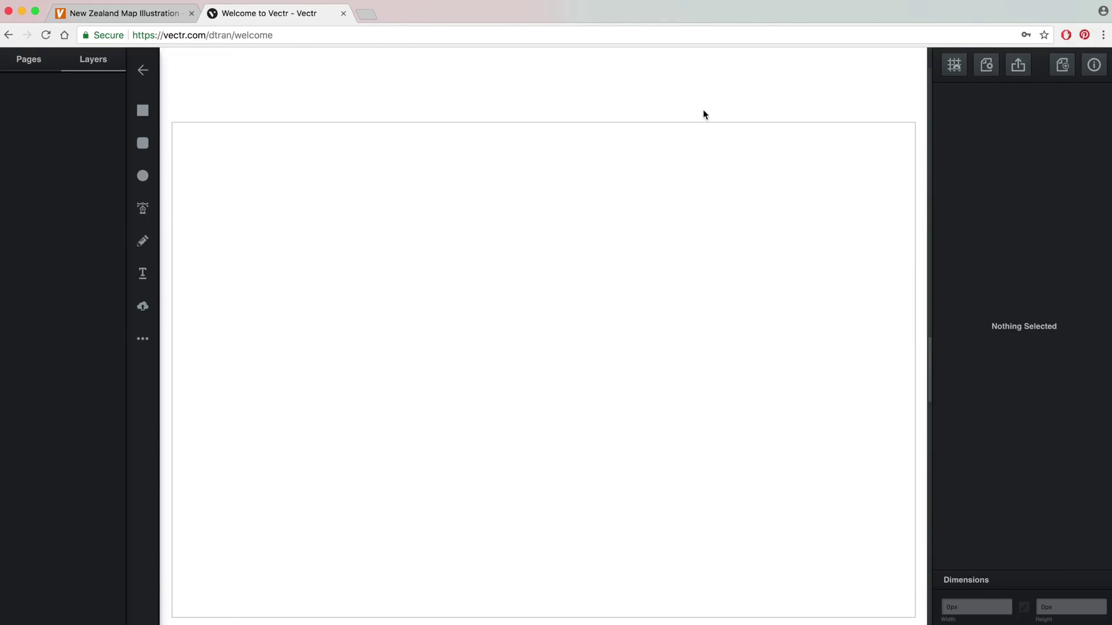
{"action": "left_click_drag", "start_coordinate": [1111, 167], "coordinate": [944, 183]}
{"action": "left_click", "coordinate": [1069, 149]}
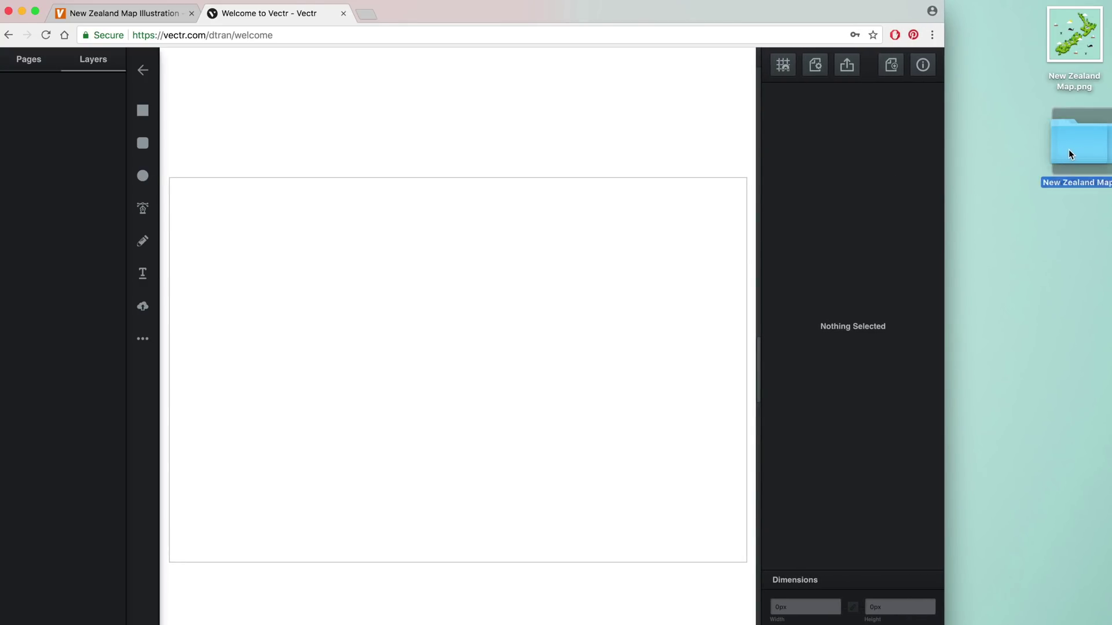
{"action": "double_click", "coordinate": [1052, 155]}
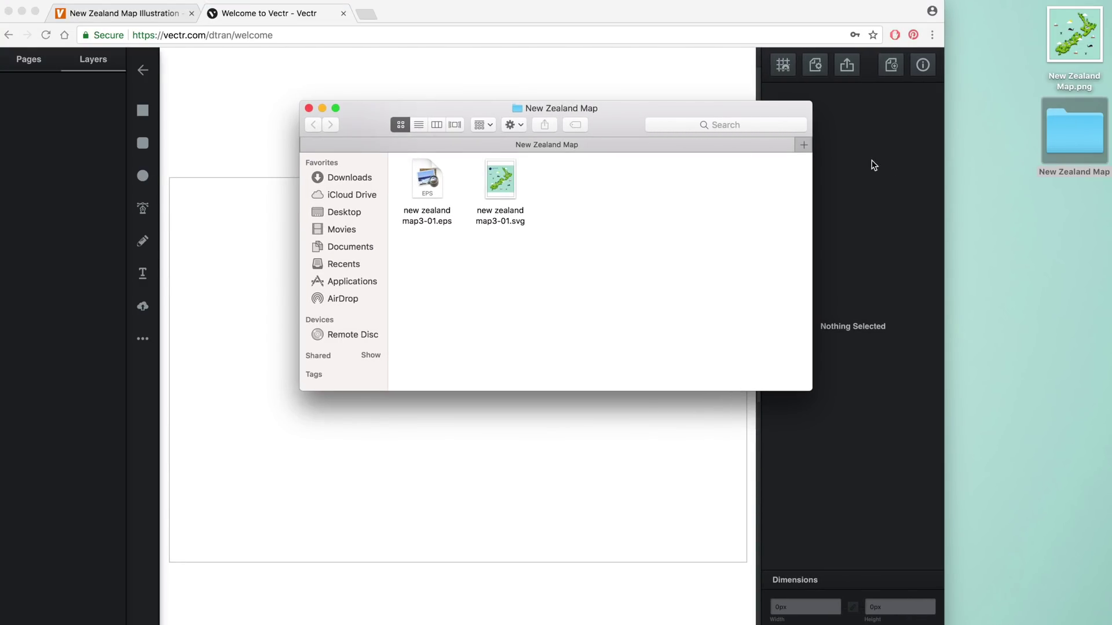
{"action": "left_click", "coordinate": [508, 199]}
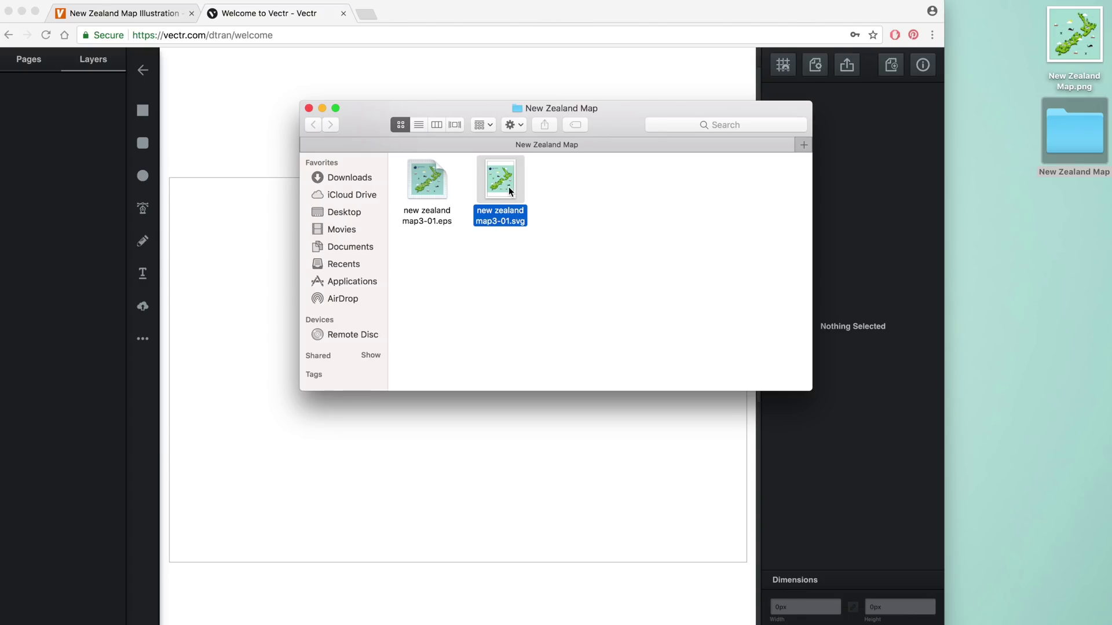
{"action": "left_click_drag", "start_coordinate": [610, 110], "coordinate": [933, 55]}
{"action": "left_click_drag", "start_coordinate": [823, 123], "coordinate": [408, 362]}
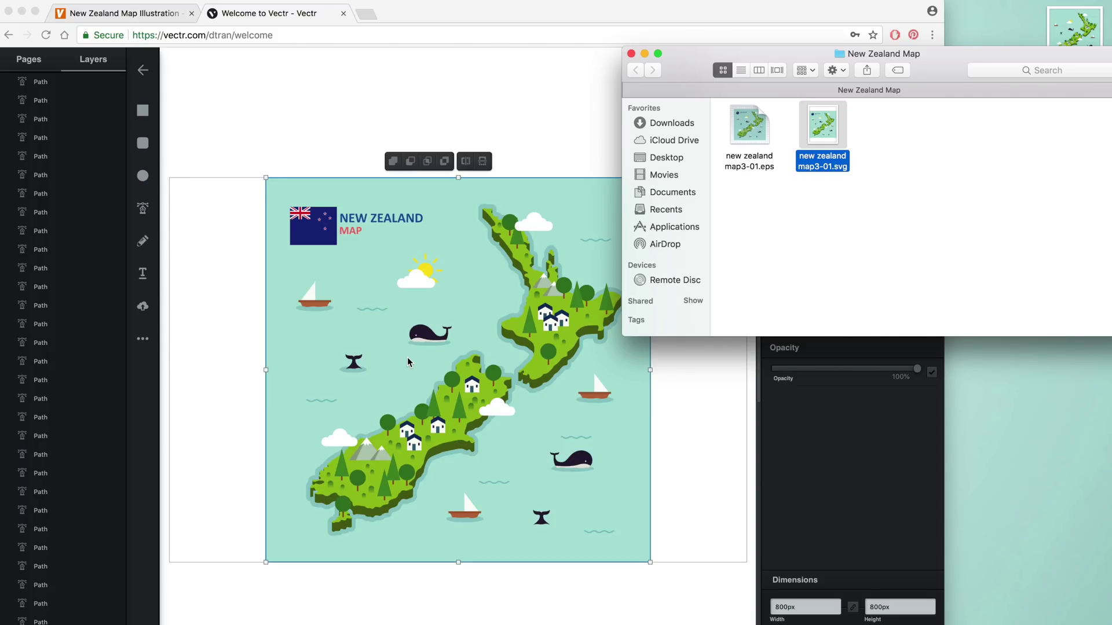
- Delete the leftover title and flag pieces from the map in Vectr
{"action": "left_click", "coordinate": [631, 53]}
{"action": "double_click", "coordinate": [579, 13]}
{"action": "left_click", "coordinate": [466, 175]}
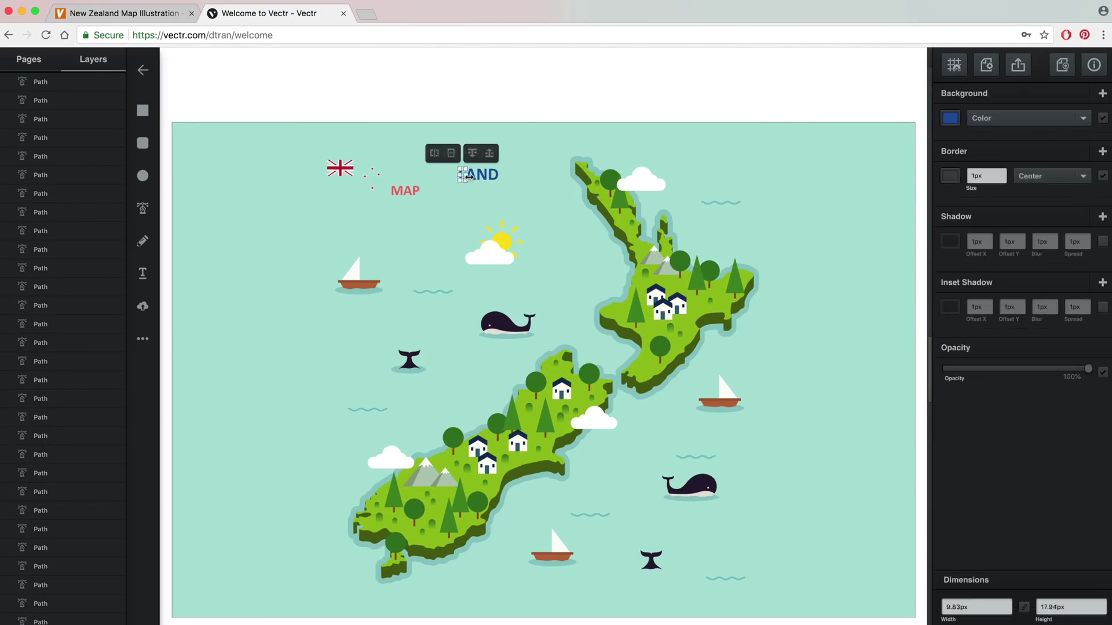
{"action": "key", "text": "Delete"}
- Export the page as a 2400×1600 PNG with the share link cleared
{"action": "left_click", "coordinate": [1018, 64]}
{"action": "left_click", "coordinate": [1051, 121]}
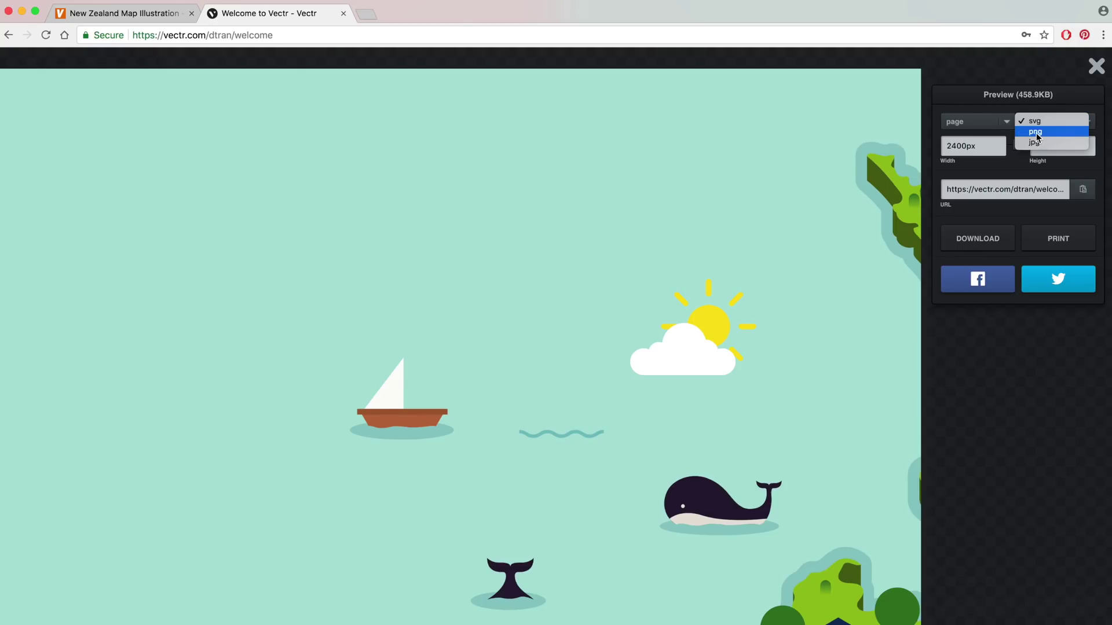
{"action": "left_click", "coordinate": [1036, 134]}
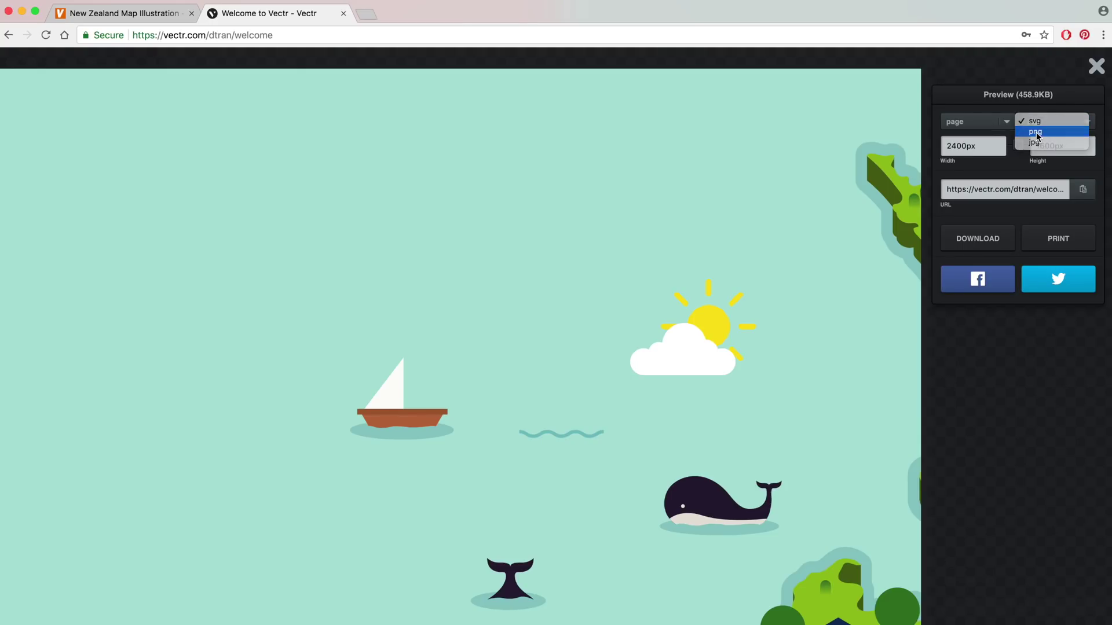
{"action": "left_click", "coordinate": [1029, 188]}
{"action": "key", "text": "super+x"}
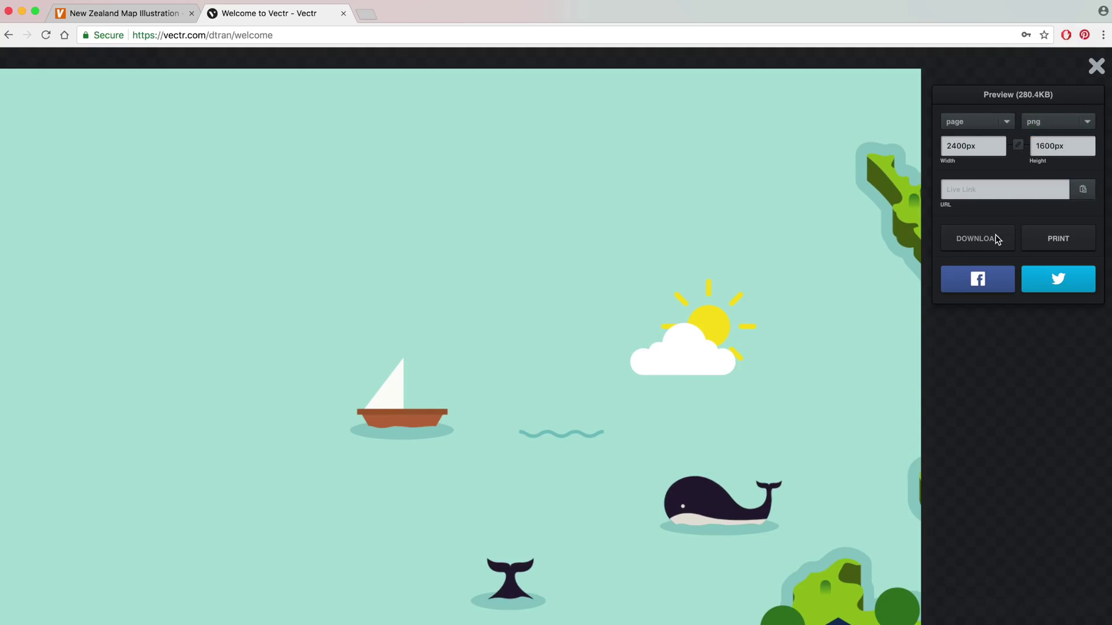
{"action": "left_click", "coordinate": [988, 243]}
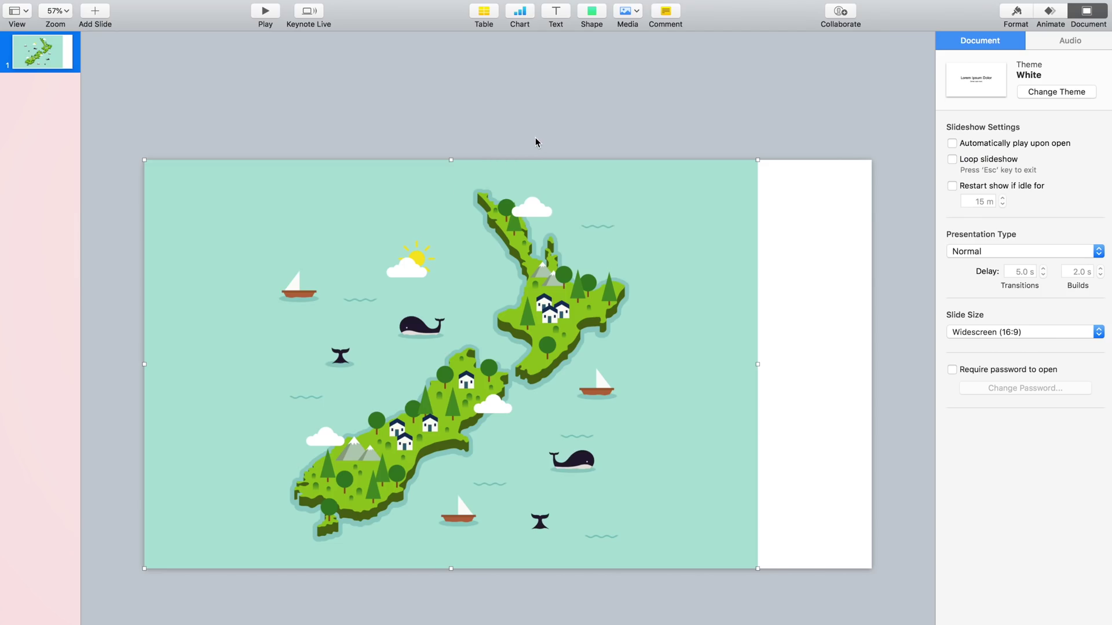
- Add 'NEW ZEALAND' text rotated 90° to run vertically beside the map, in a decorative font
{"action": "left_click", "coordinate": [556, 11]}
{"action": "type", "text": "NEW ZEALAND"}
{"action": "left_click_drag", "start_coordinate": [860, 288], "coordinate": [810, 247]}
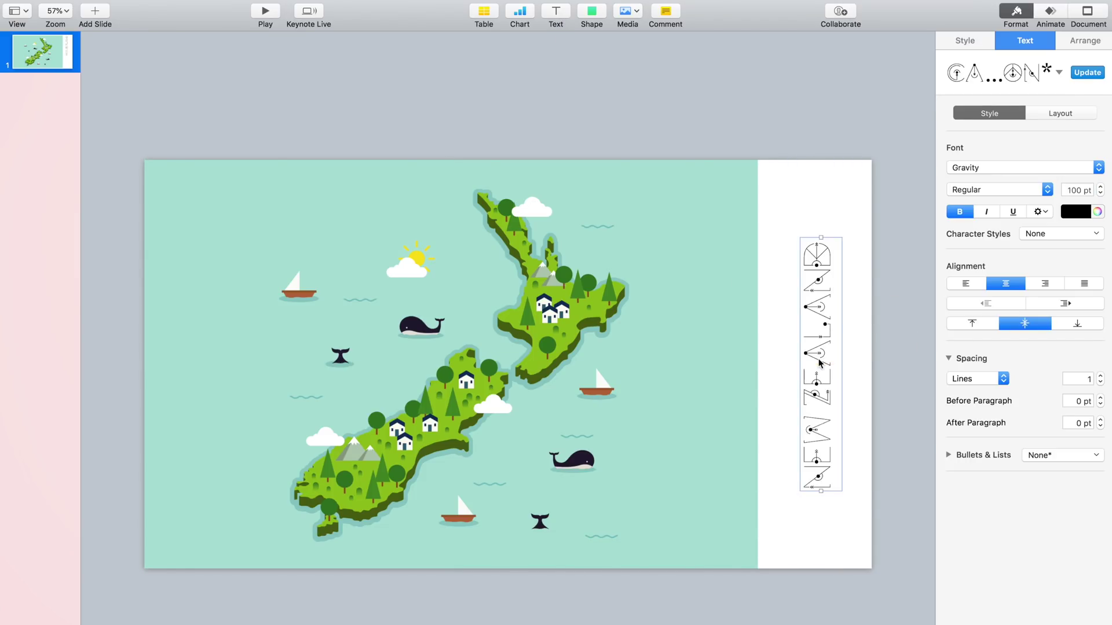
{"action": "left_click", "coordinate": [893, 300]}
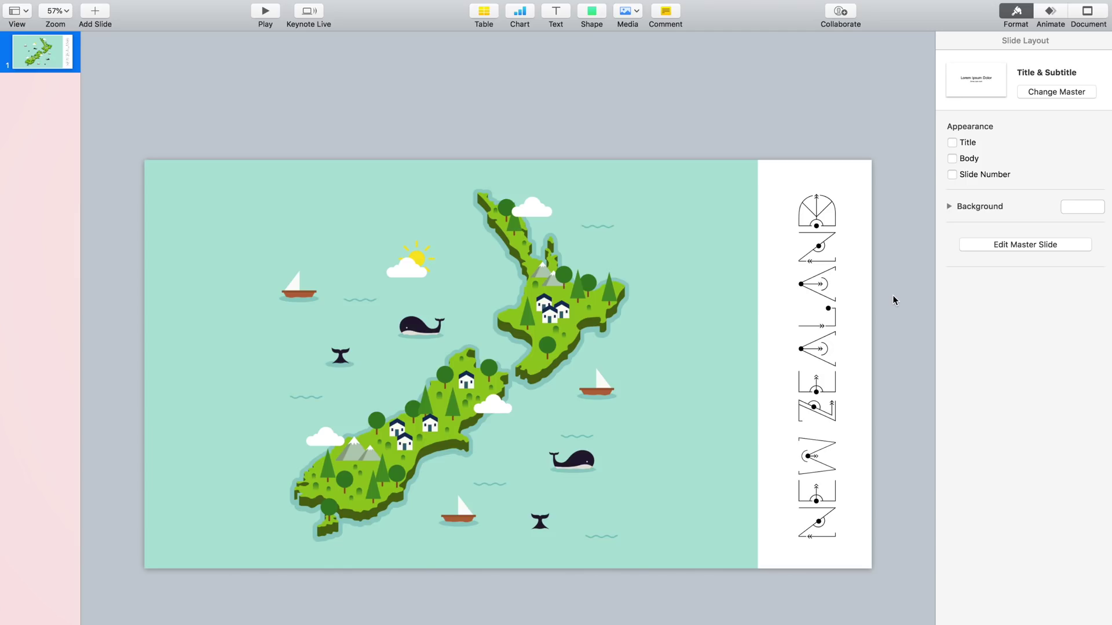
{"action": "left_click", "coordinate": [738, 272]}
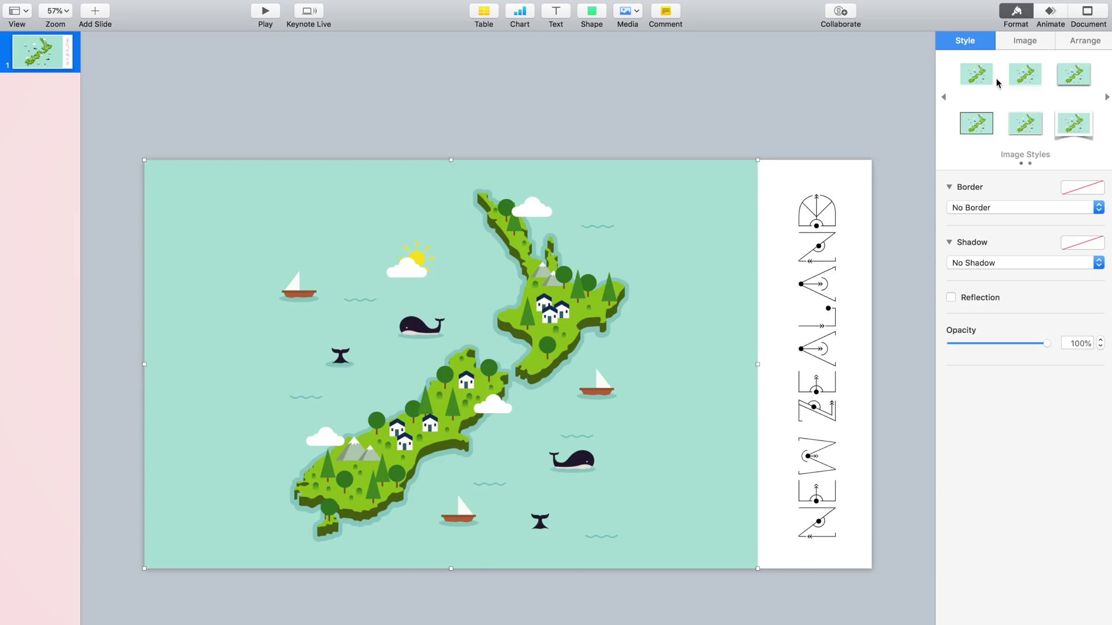
{"action": "left_click", "coordinate": [1054, 12]}
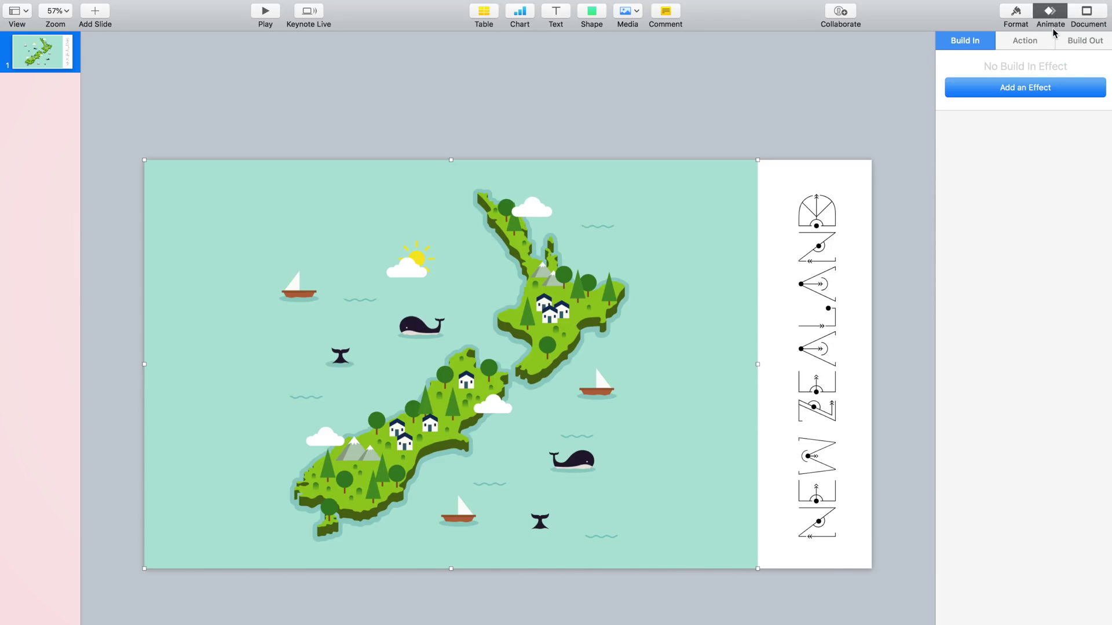
- Give the map a Blinds build-in running Top to Bottom and preview it
{"action": "left_click", "coordinate": [1014, 93]}
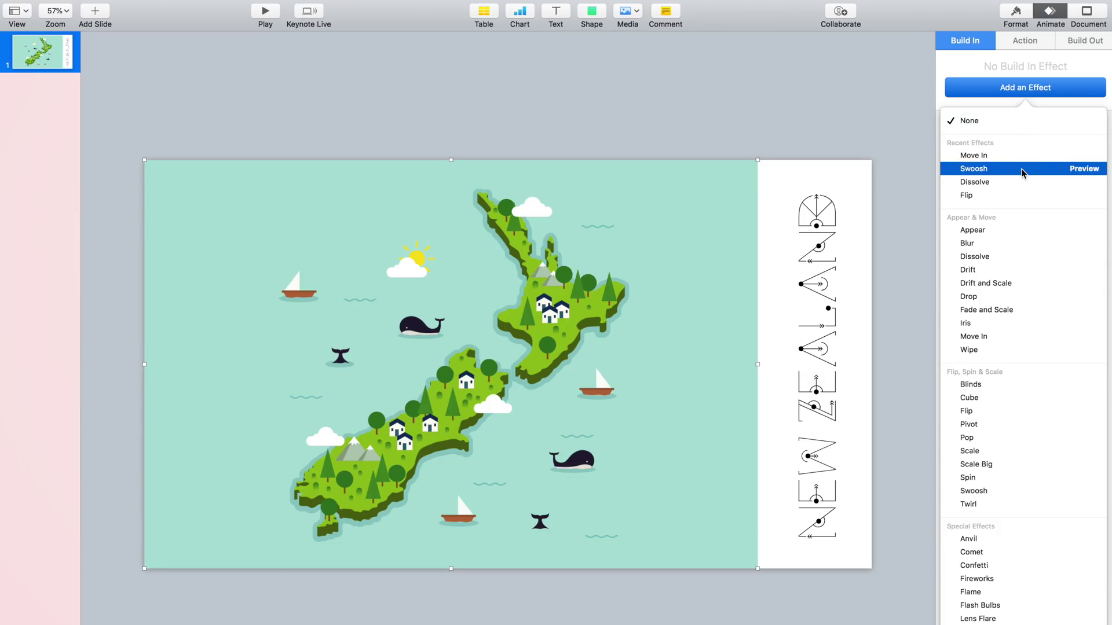
{"action": "left_click", "coordinate": [1006, 386]}
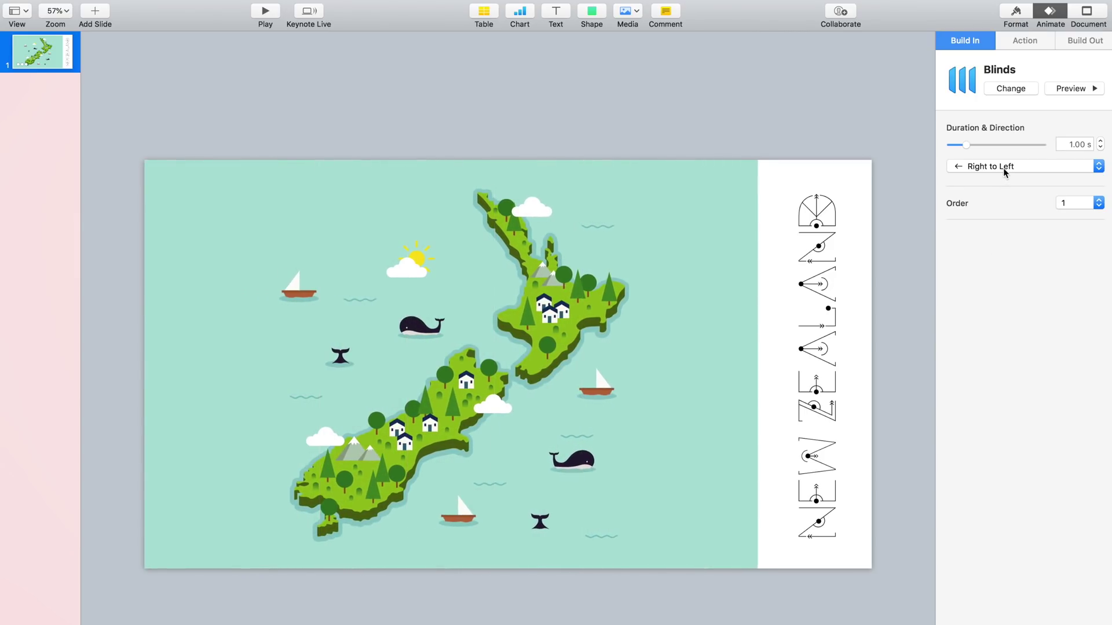
{"action": "left_click", "coordinate": [1003, 168]}
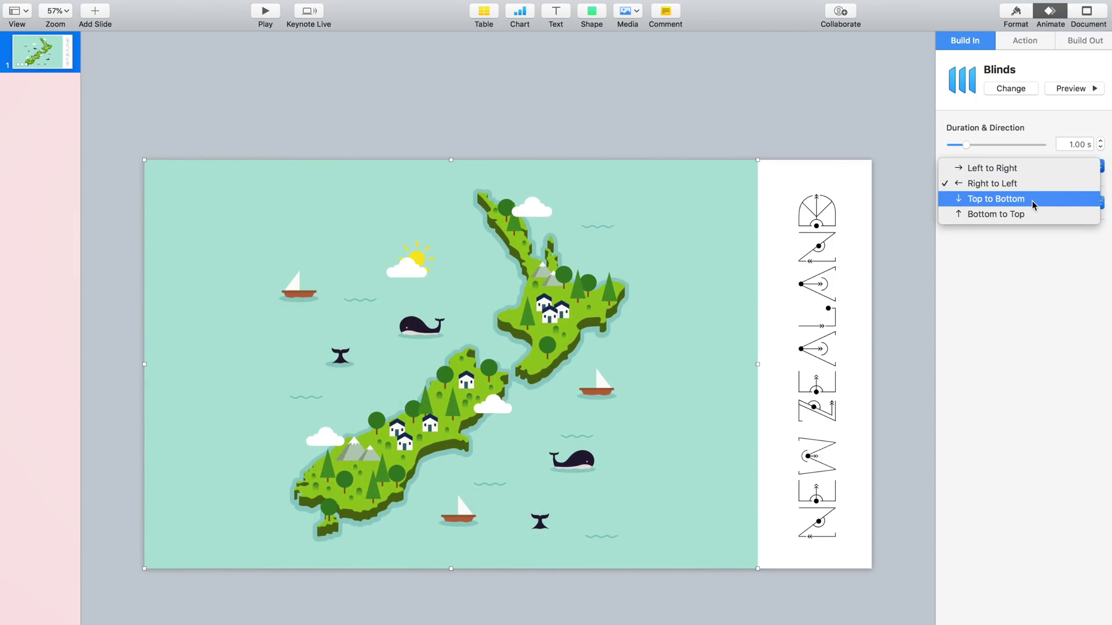
{"action": "left_click", "coordinate": [1032, 200]}
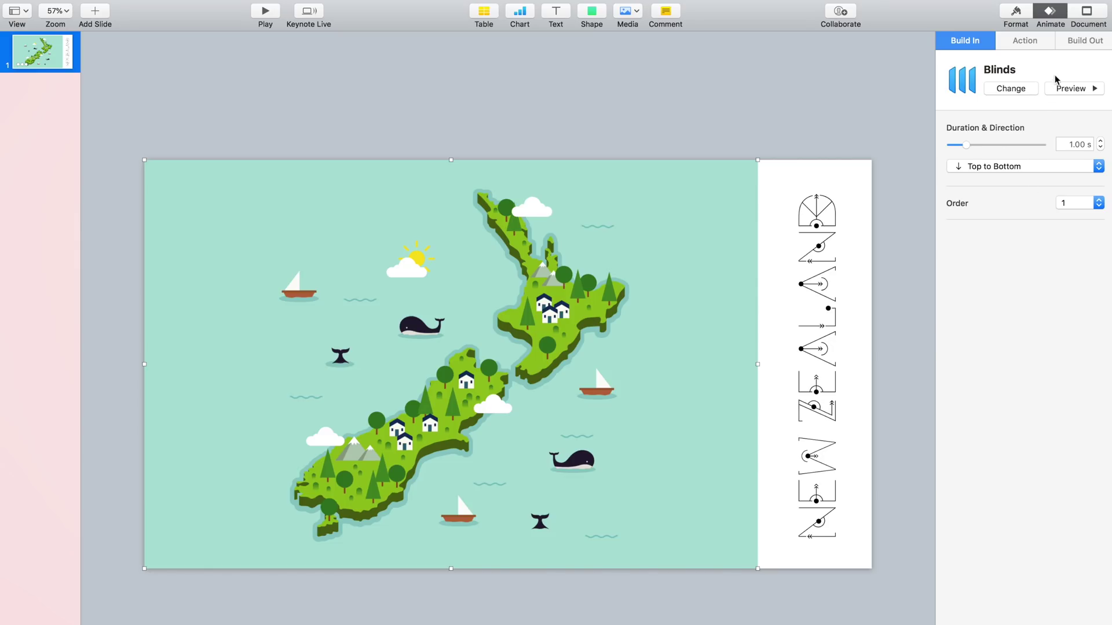
{"action": "left_click", "coordinate": [1078, 89]}
{"action": "left_click", "coordinate": [827, 274]}
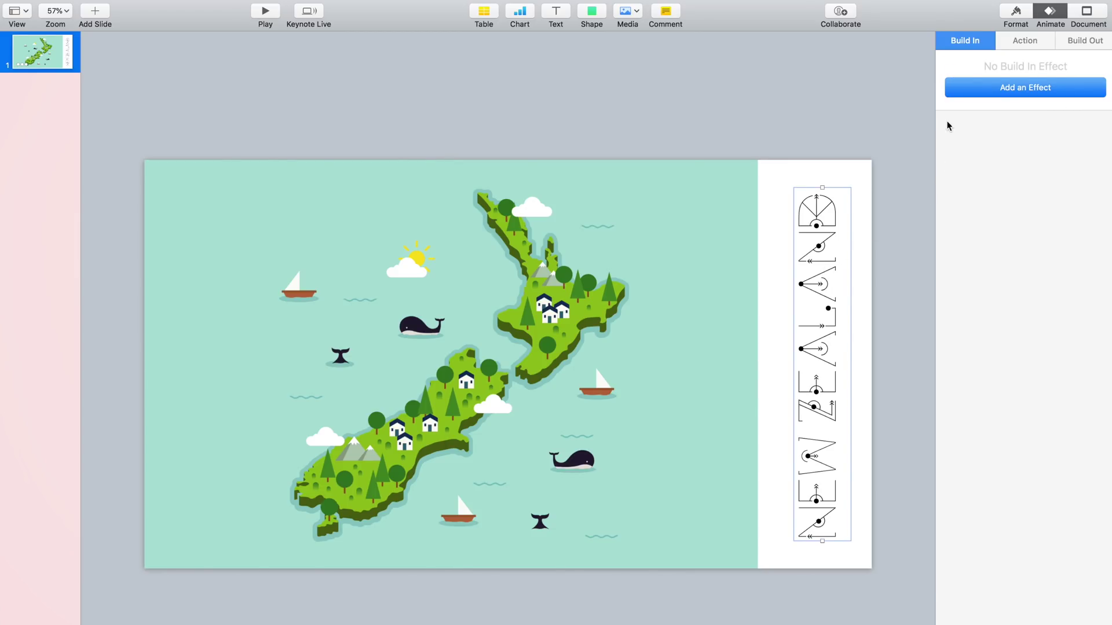
- Apply a Trace build-in to the NEW ZEALAND lettering and show the Build Order list
{"action": "left_click", "coordinate": [993, 88]}
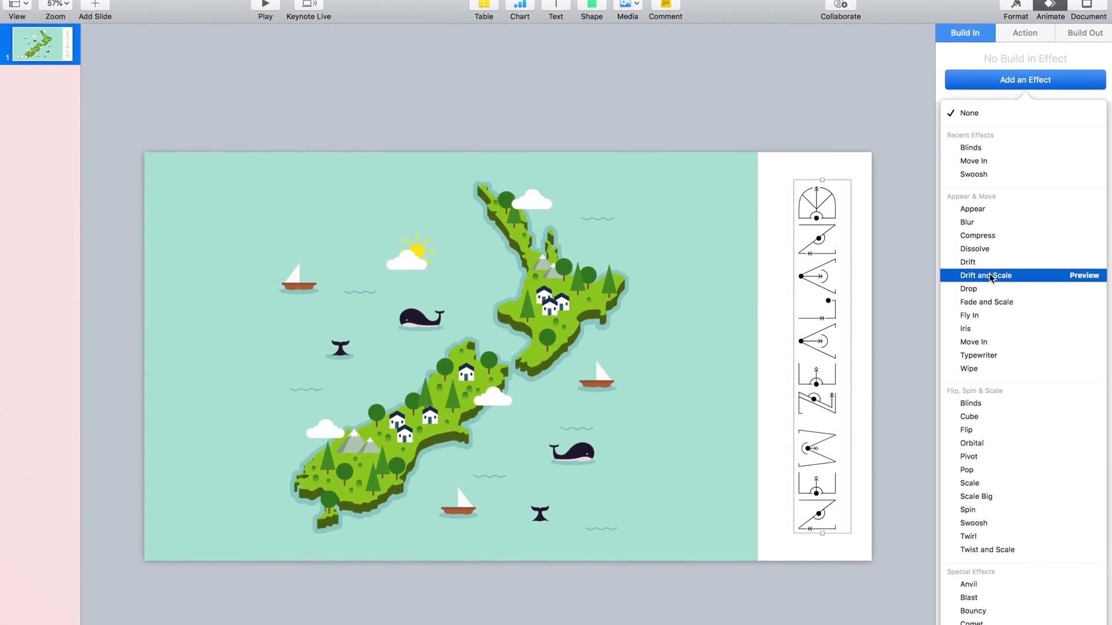
{"action": "scroll", "coordinate": [997, 387], "scroll_direction": "down", "scroll_amount": 3}
{"action": "scroll", "coordinate": [998, 359], "scroll_direction": "down", "scroll_amount": 5}
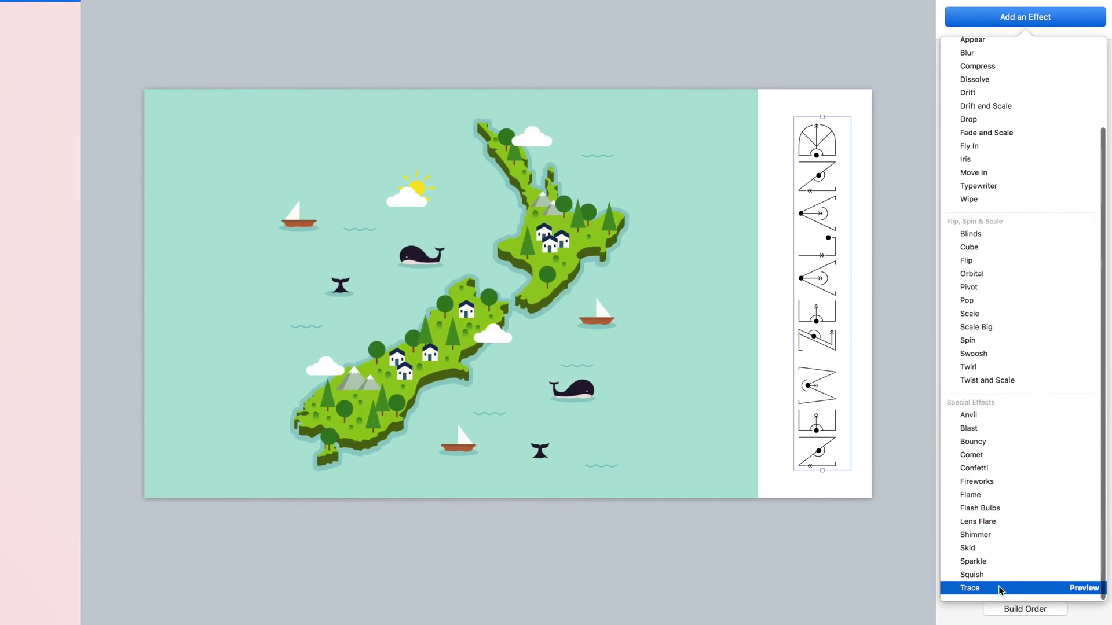
{"action": "left_click", "coordinate": [992, 588]}
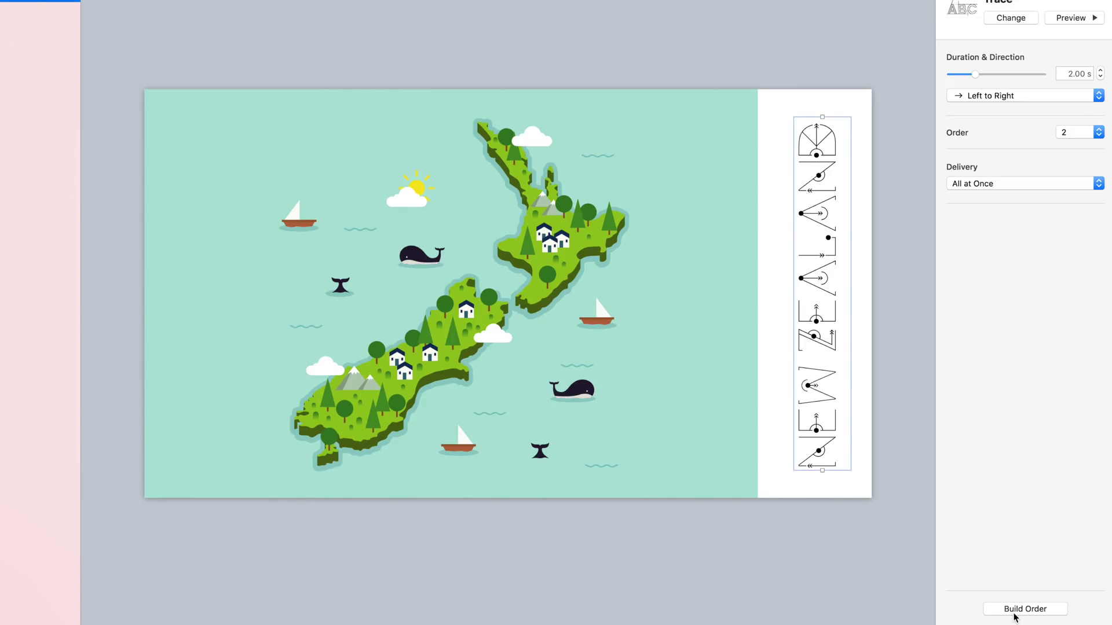
{"action": "left_click", "coordinate": [1049, 611]}
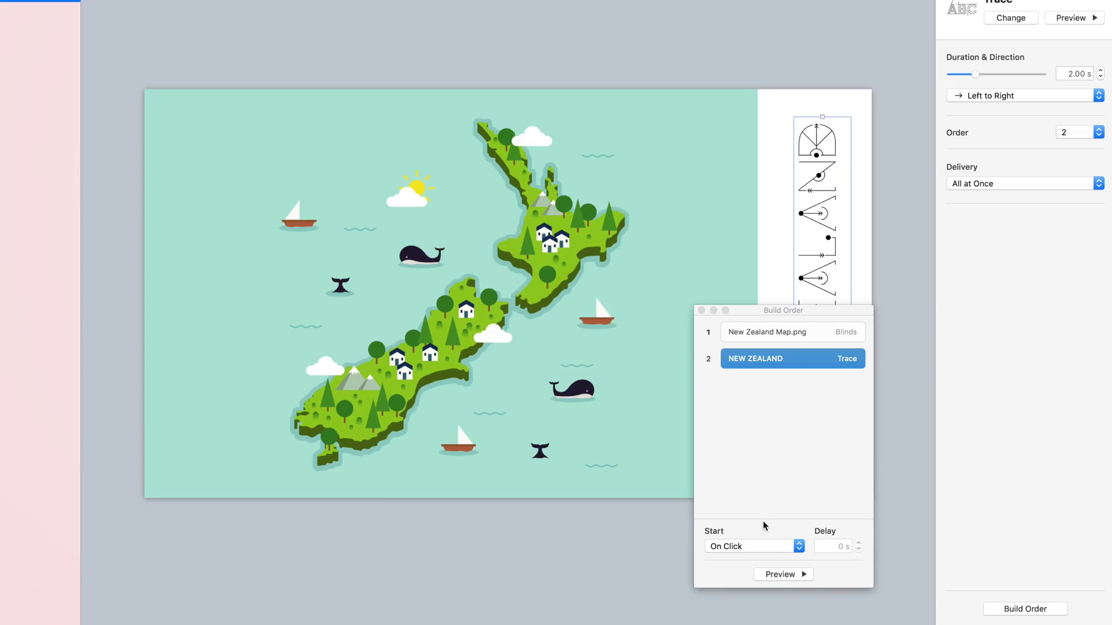
- Set the Trace build to start With Build 1 and preview both builds playing together
{"action": "left_click", "coordinate": [770, 547]}
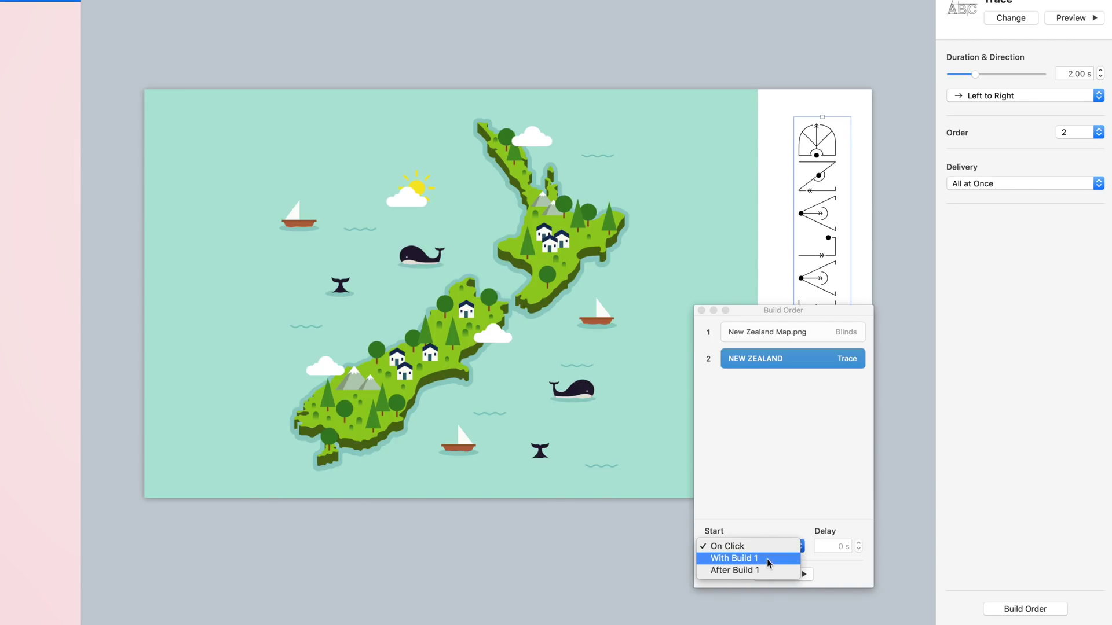
{"action": "left_click", "coordinate": [766, 559]}
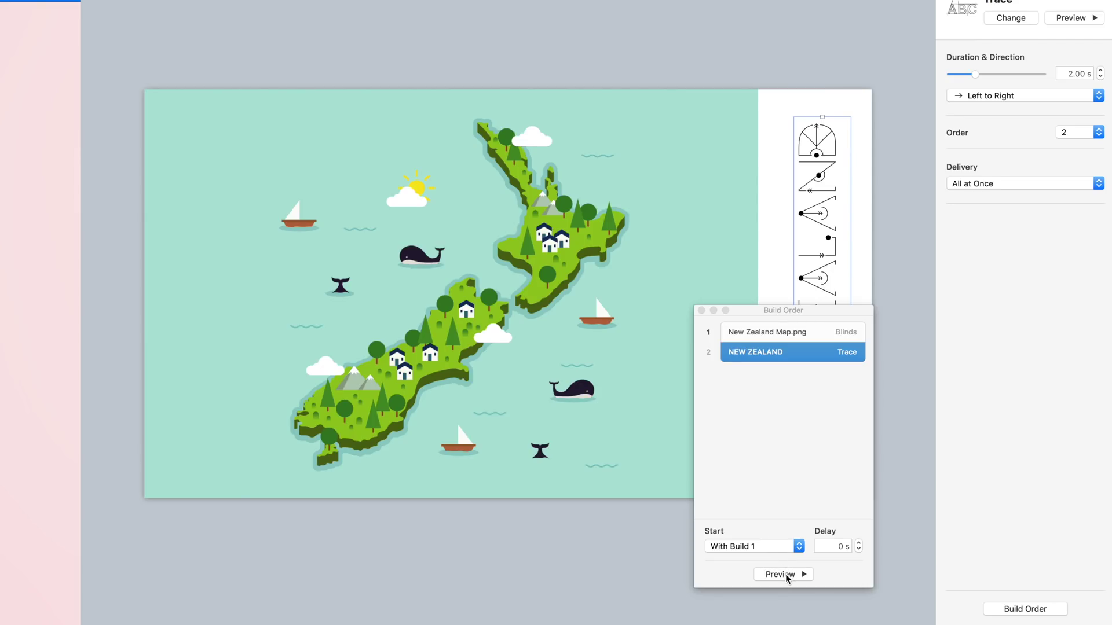
{"action": "left_click_drag", "start_coordinate": [818, 310], "coordinate": [1016, 253]}
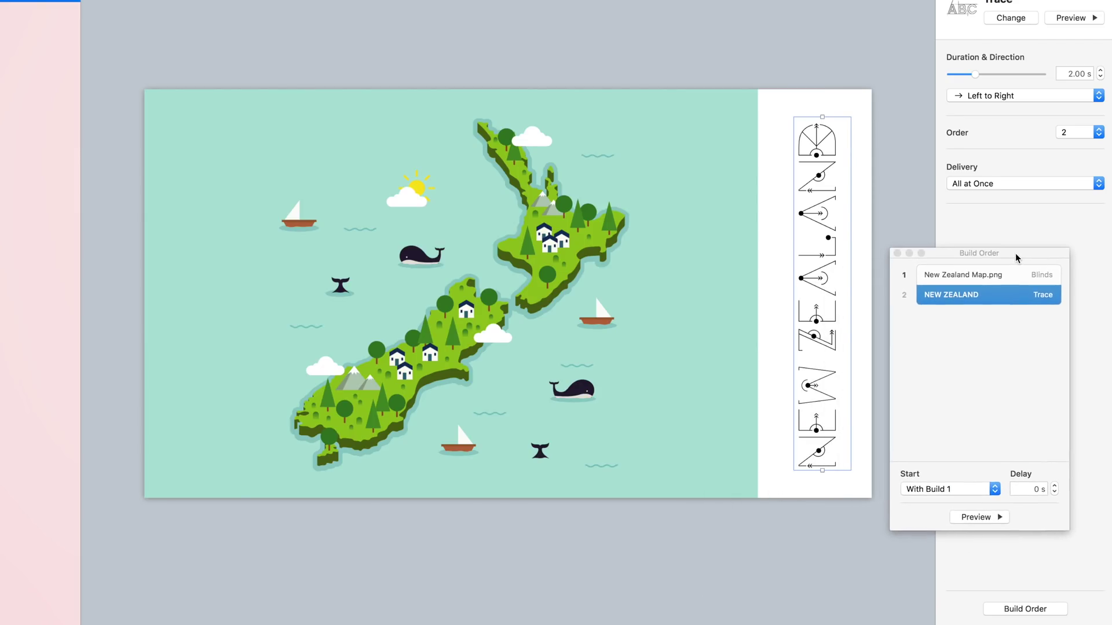
{"action": "left_click", "coordinate": [975, 516]}
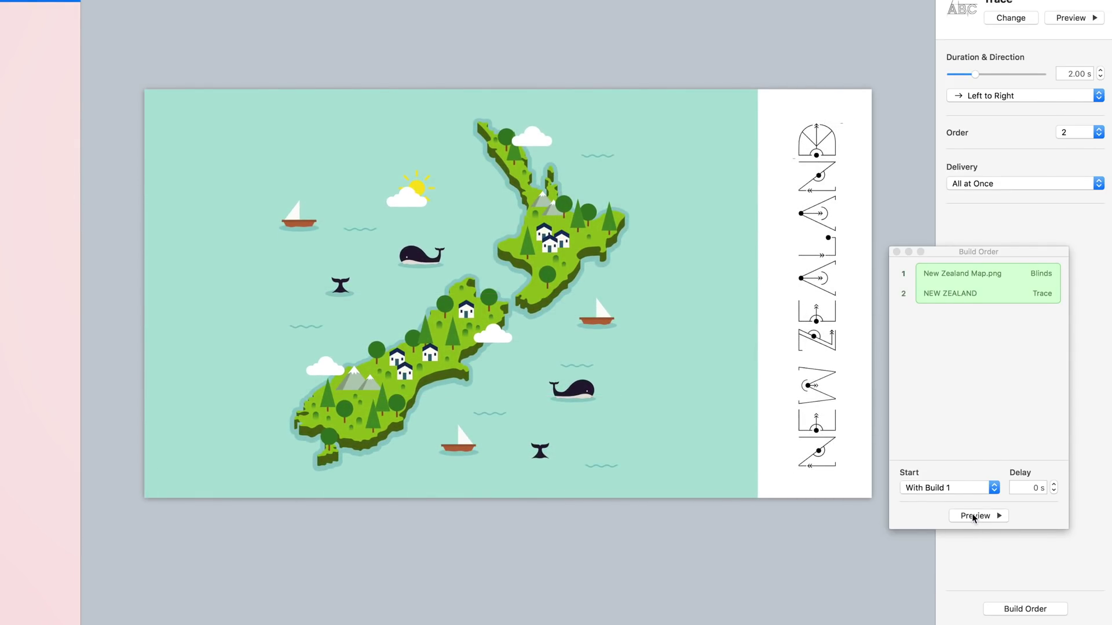
{"action": "left_click", "coordinate": [973, 514]}
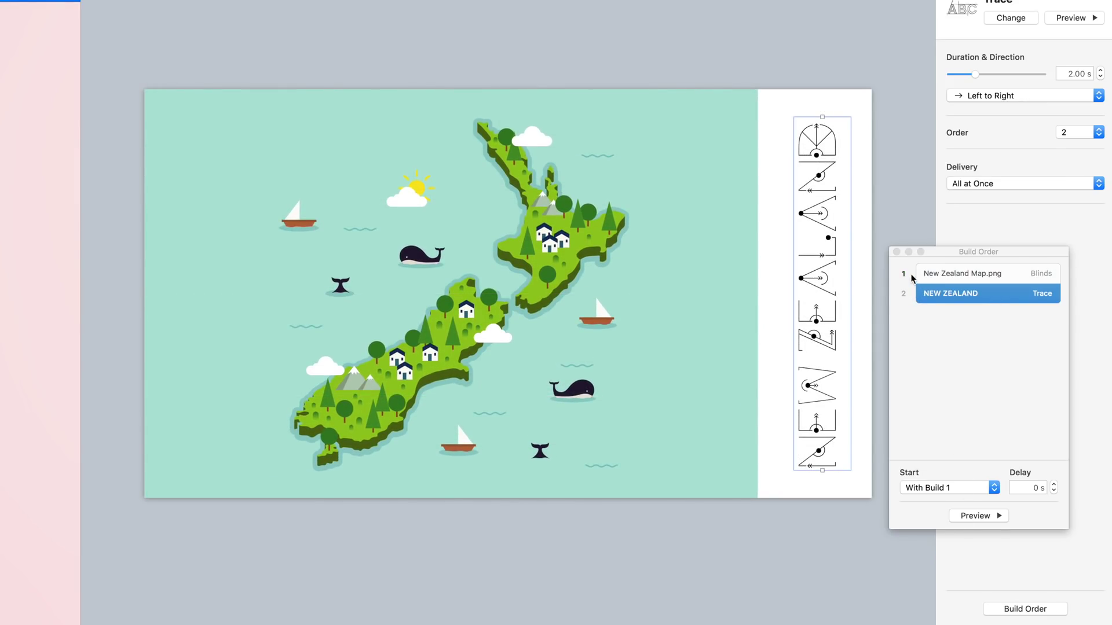
- Draw a pen-tool path from the South Island across Cook Strait to the North Island
{"action": "left_click", "coordinate": [896, 252]}
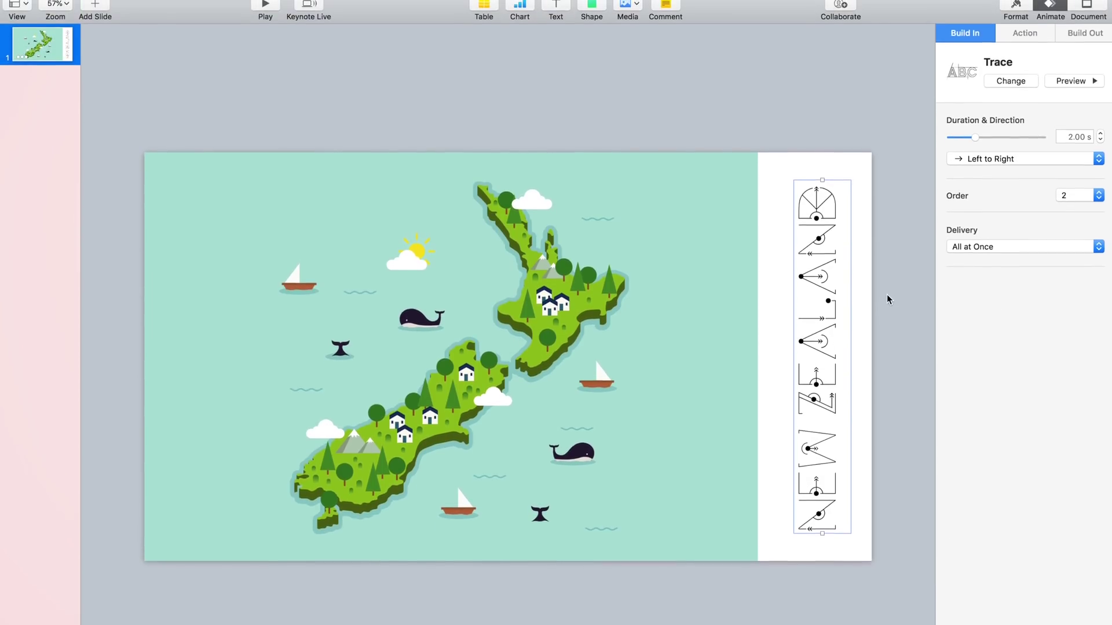
{"action": "left_click", "coordinate": [679, 133]}
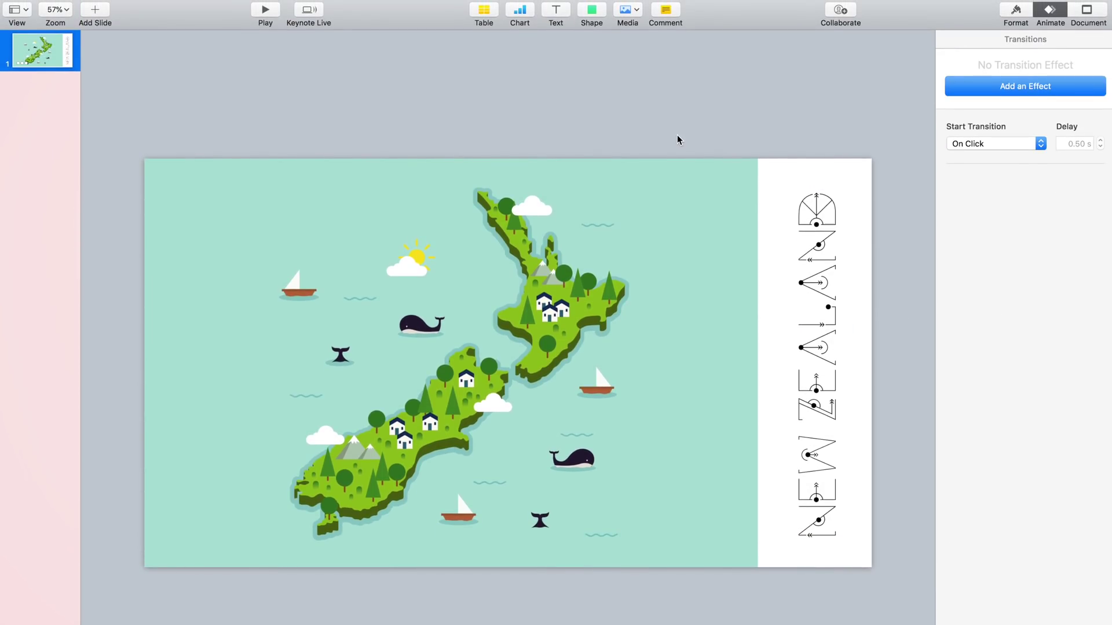
{"action": "left_click", "coordinate": [600, 14]}
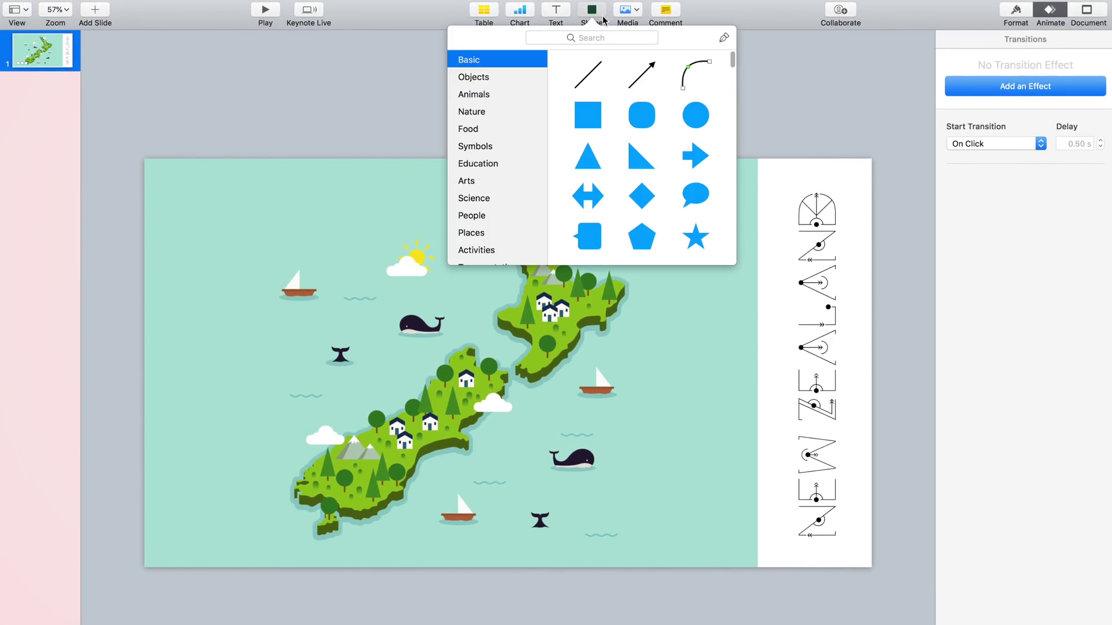
{"action": "left_click", "coordinate": [728, 40]}
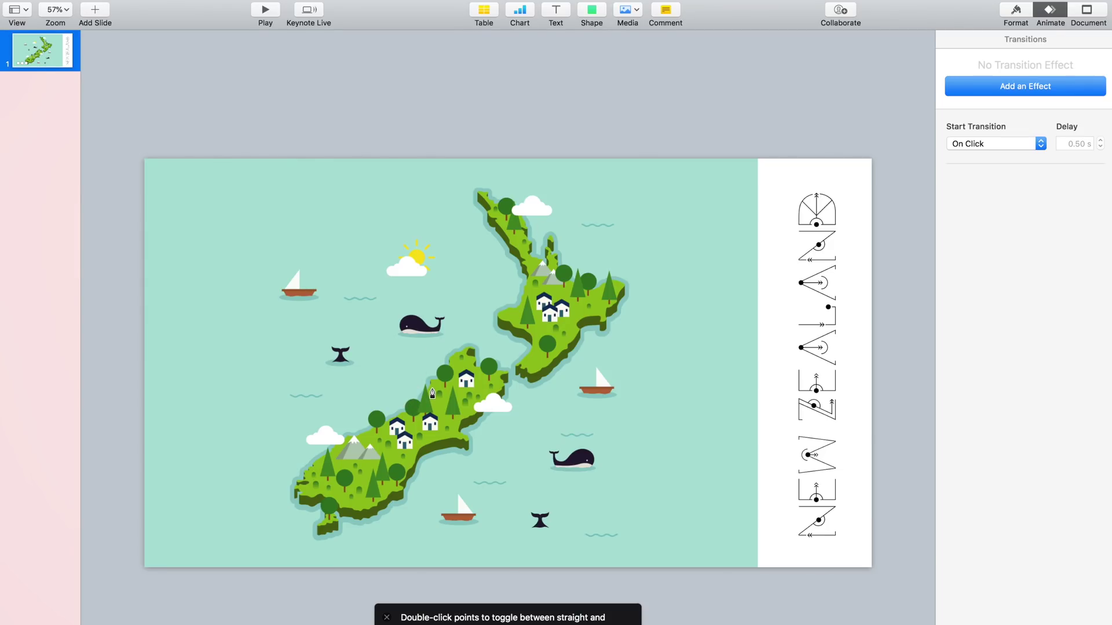
{"action": "left_click_drag", "start_coordinate": [432, 393], "coordinate": [426, 359]}
{"action": "left_click_drag", "start_coordinate": [502, 346], "coordinate": [518, 371]}
{"action": "left_click", "coordinate": [591, 313]}
{"action": "scroll", "coordinate": [501, 327], "scroll_direction": "up", "scroll_amount": 5}
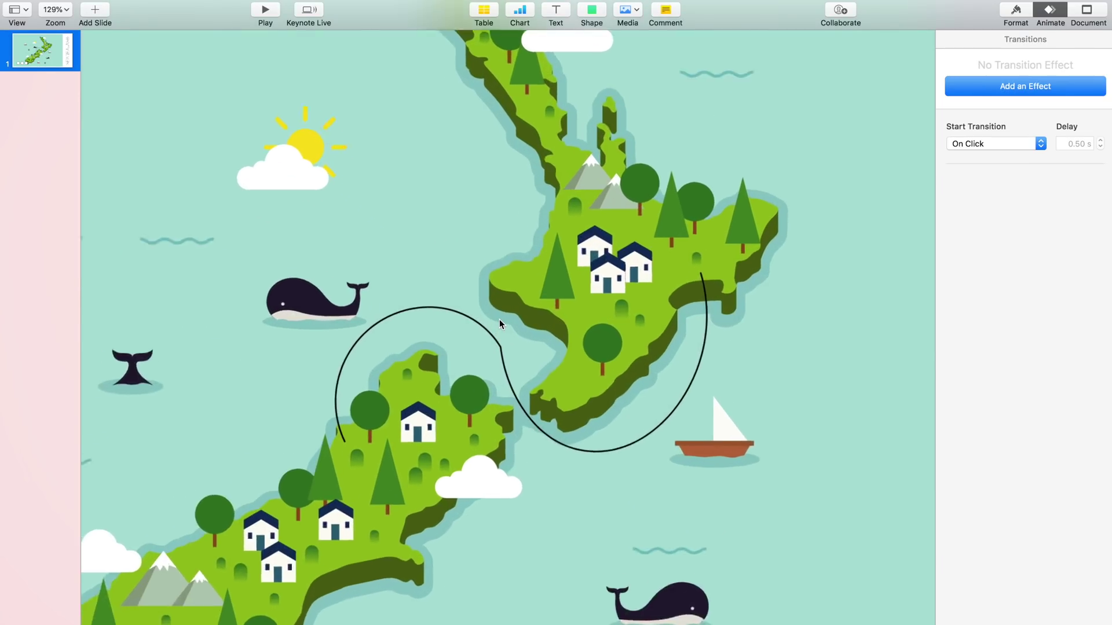
{"action": "scroll", "coordinate": [500, 324], "scroll_direction": "up", "scroll_amount": 3}
- Adjust the curve's points, toggling corners and keeping its bends smooth
{"action": "left_click", "coordinate": [501, 362]}
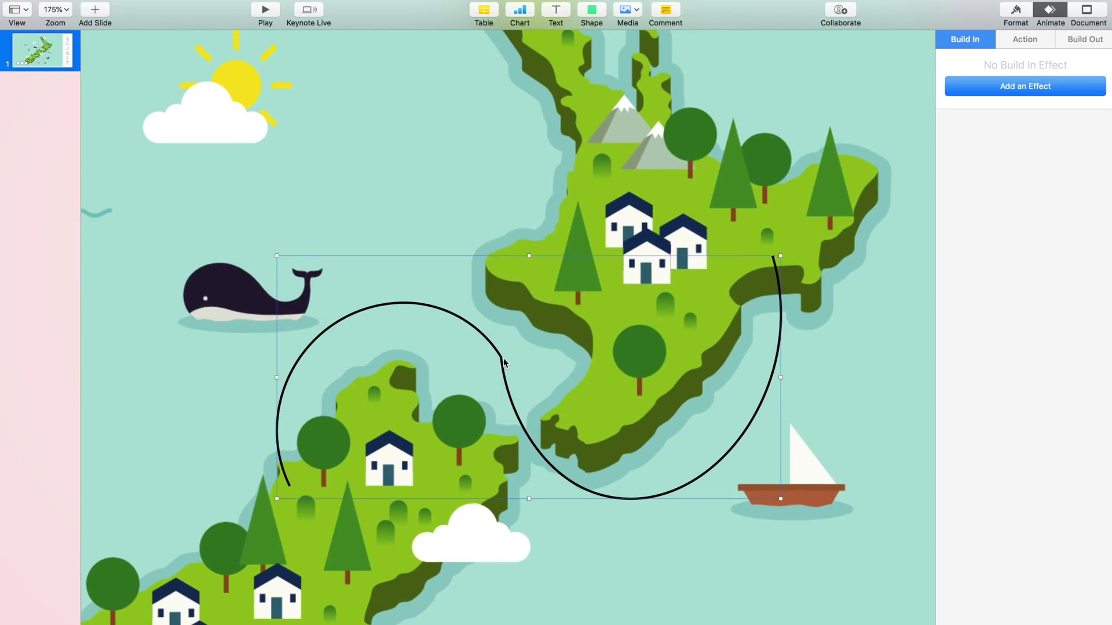
{"action": "double_click", "coordinate": [502, 365]}
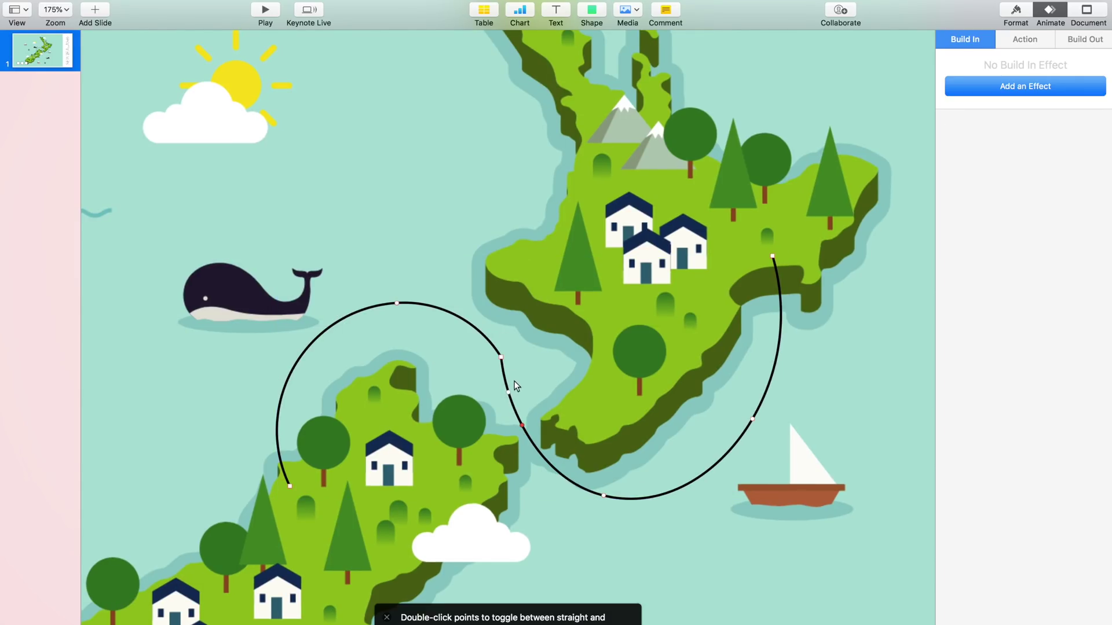
{"action": "double_click", "coordinate": [501, 358]}
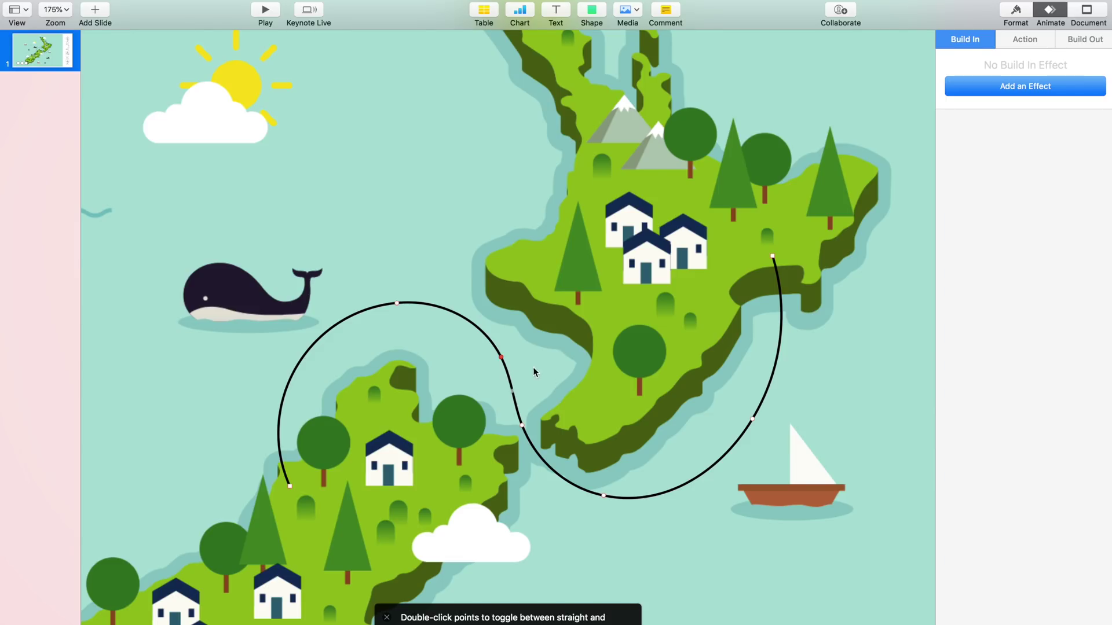
{"action": "double_click", "coordinate": [398, 303]}
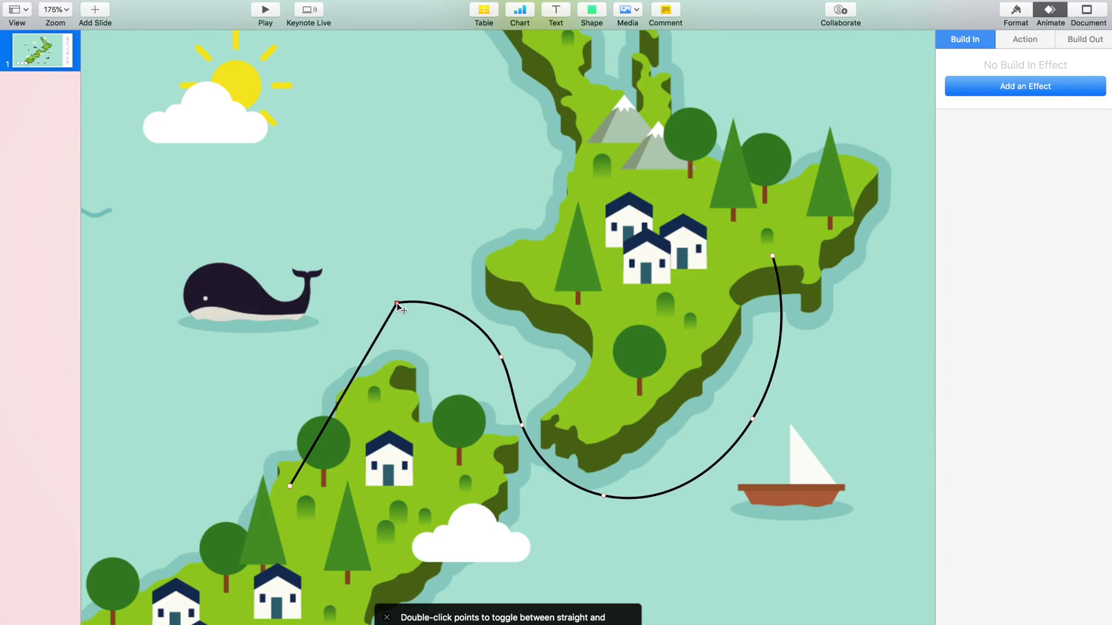
{"action": "double_click", "coordinate": [397, 303]}
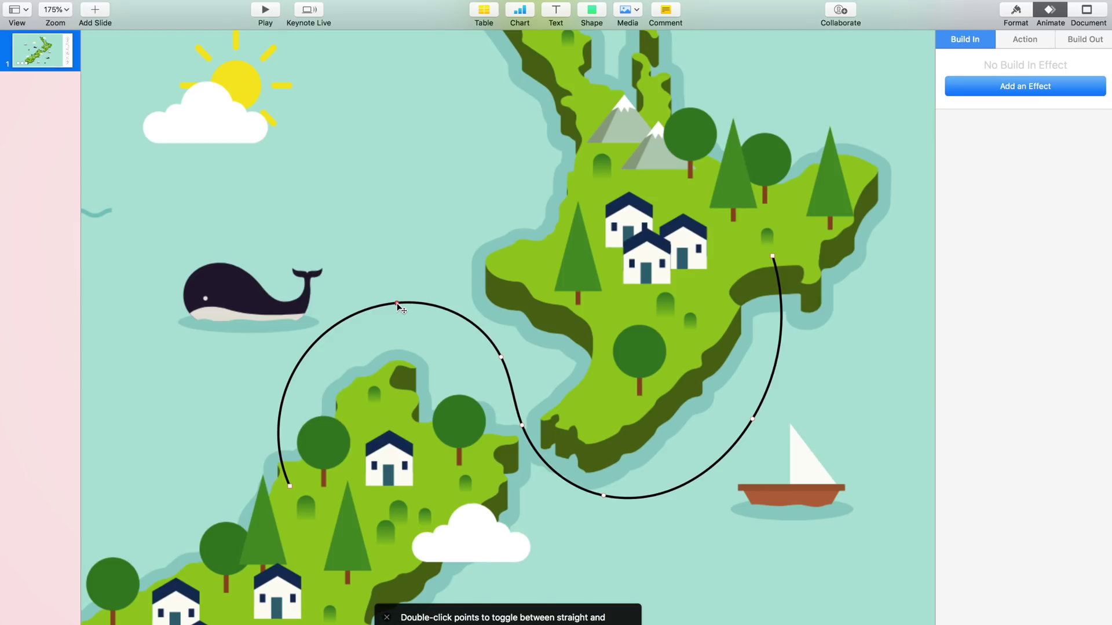
{"action": "double_click", "coordinate": [526, 429]}
{"action": "double_click", "coordinate": [526, 430]}
{"action": "left_click", "coordinate": [666, 532]}
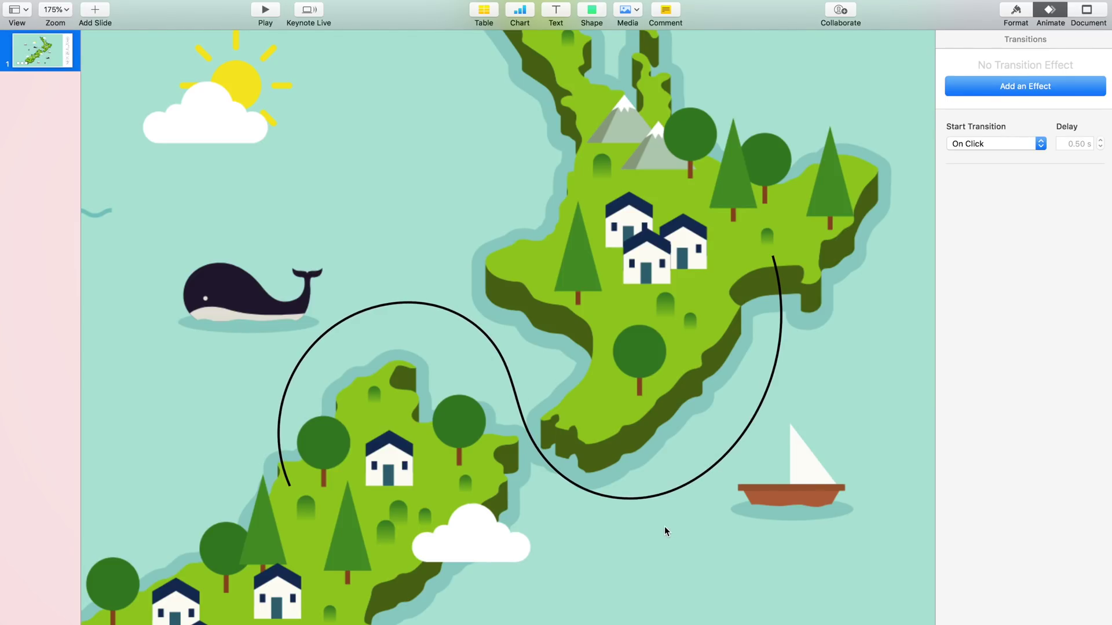
{"action": "left_click", "coordinate": [502, 358]}
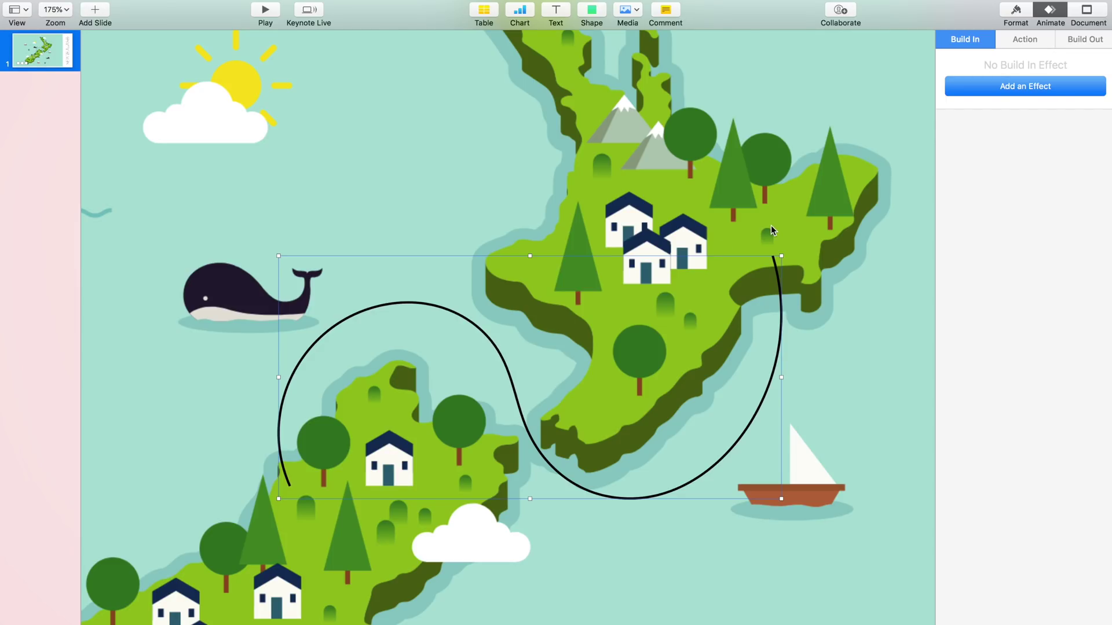
- Make the route line a dashed 3 pt stroke
{"action": "left_click", "coordinate": [1016, 14]}
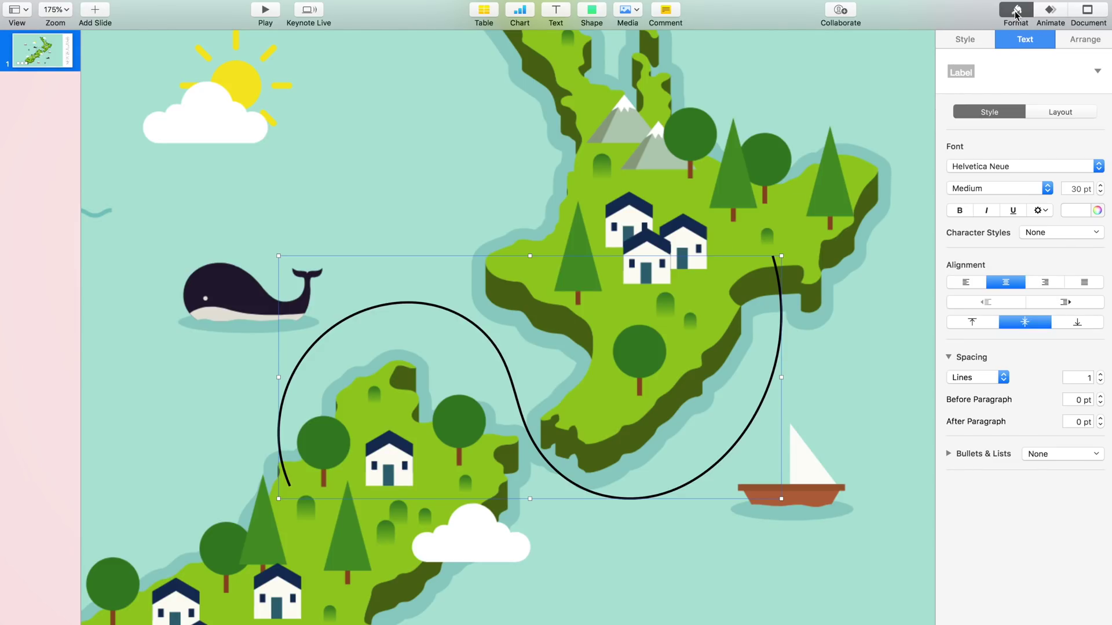
{"action": "left_click", "coordinate": [965, 39]}
{"action": "left_click", "coordinate": [973, 281]}
{"action": "left_click", "coordinate": [1005, 311]}
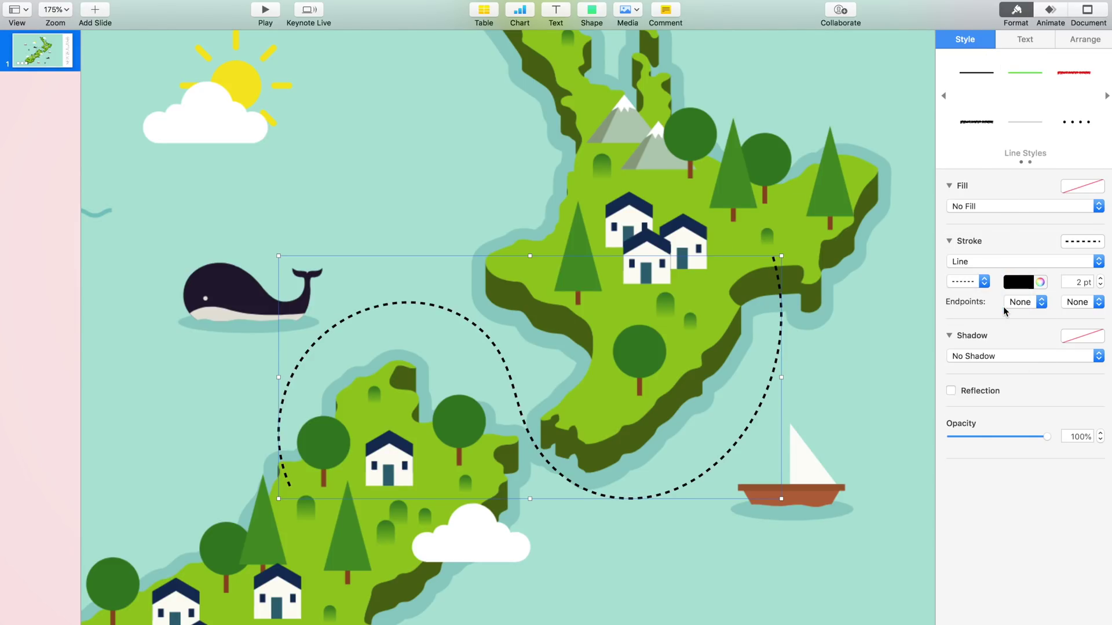
{"action": "left_click", "coordinate": [1099, 279]}
{"action": "left_click", "coordinate": [984, 281]}
{"action": "left_click", "coordinate": [994, 313]}
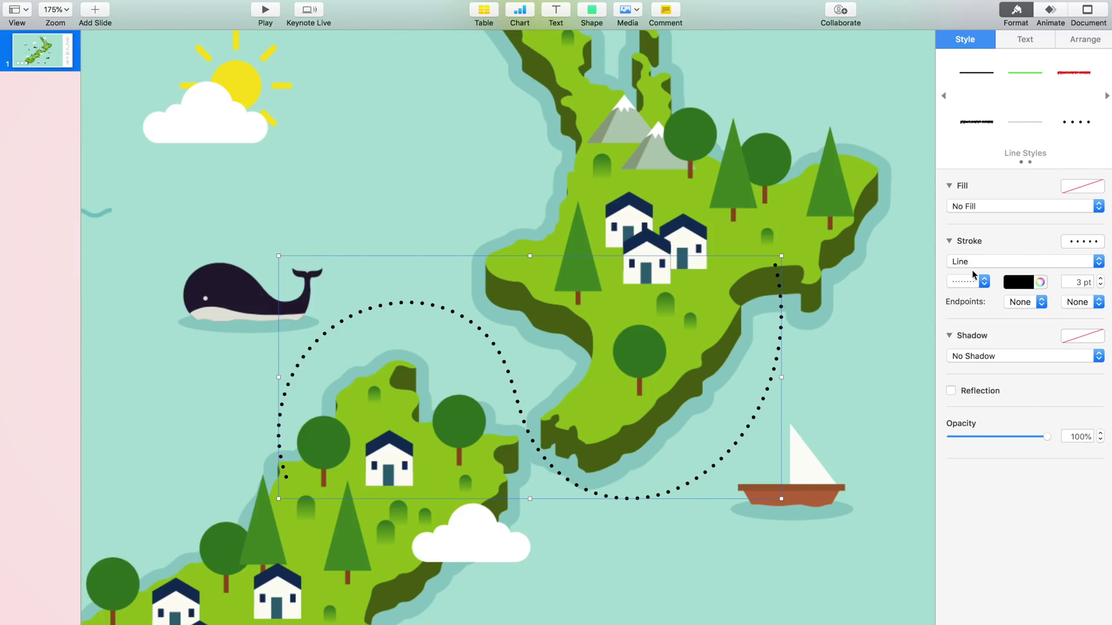
{"action": "left_click", "coordinate": [984, 282]}
{"action": "left_click", "coordinate": [984, 246]}
{"action": "left_click", "coordinate": [984, 281]}
{"action": "left_click", "coordinate": [991, 296]}
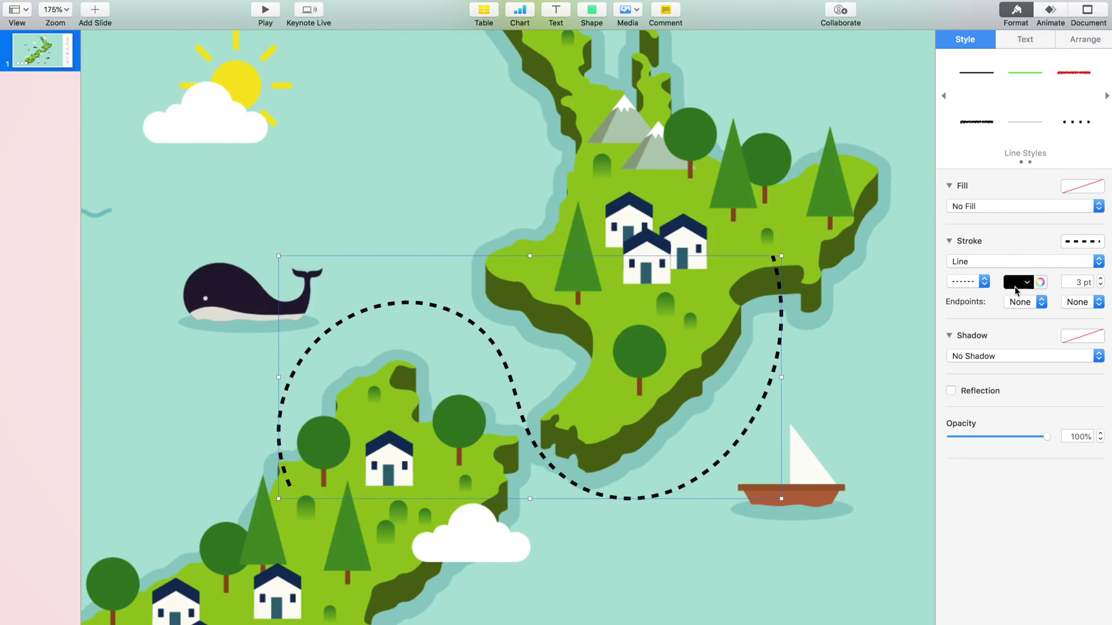
- Give the line a round dot start, an arrowhead end, and a white colour
{"action": "left_click", "coordinate": [1024, 301]}
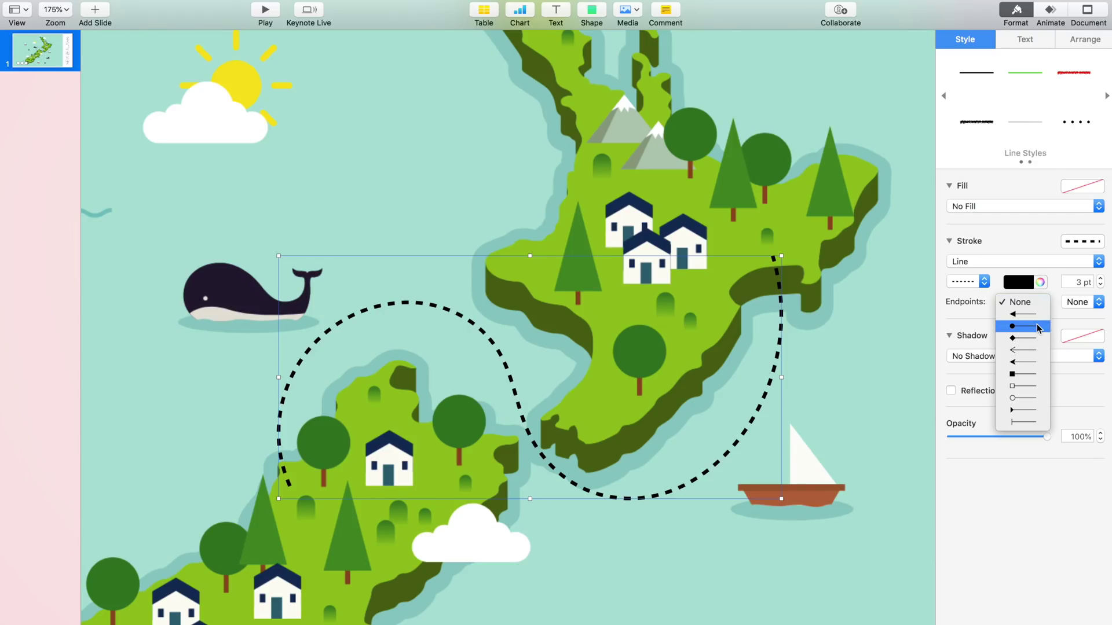
{"action": "left_click", "coordinate": [1037, 328]}
{"action": "left_click", "coordinate": [1082, 301]}
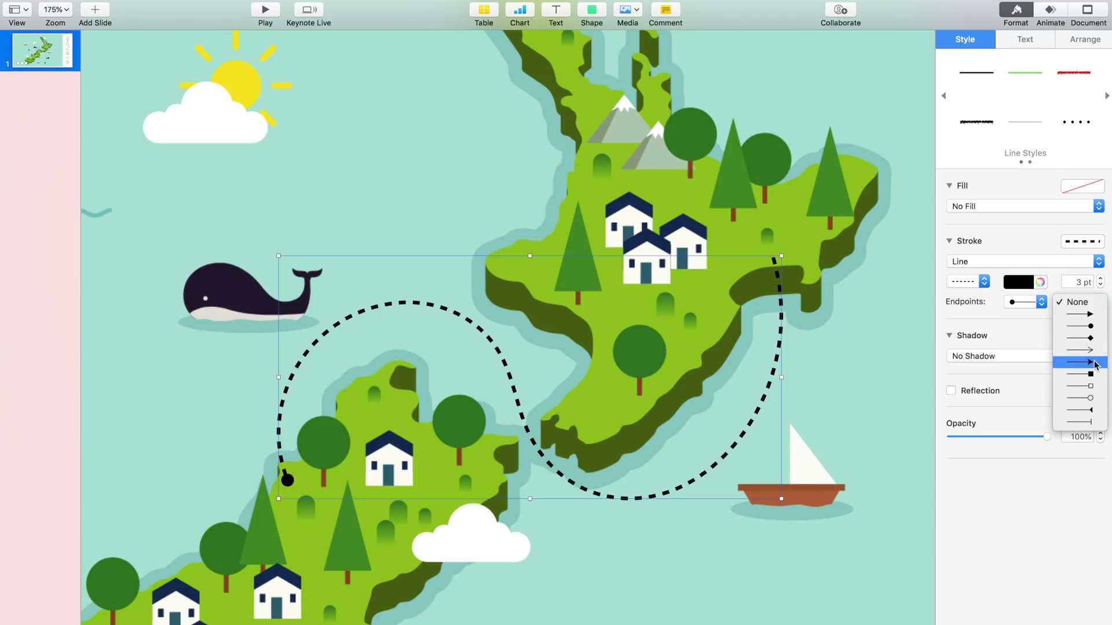
{"action": "left_click", "coordinate": [1081, 363]}
{"action": "left_click", "coordinate": [1020, 282]}
{"action": "left_click", "coordinate": [967, 366]}
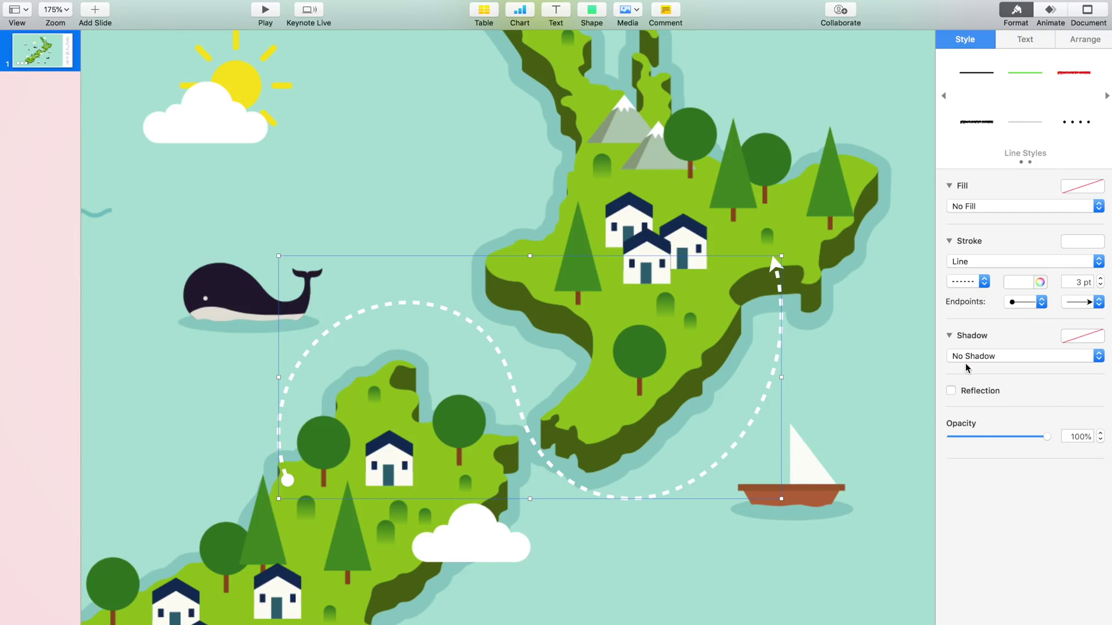
{"action": "left_click", "coordinate": [1040, 282]}
{"action": "left_click", "coordinate": [867, 346]}
{"action": "left_click", "coordinate": [757, 231]}
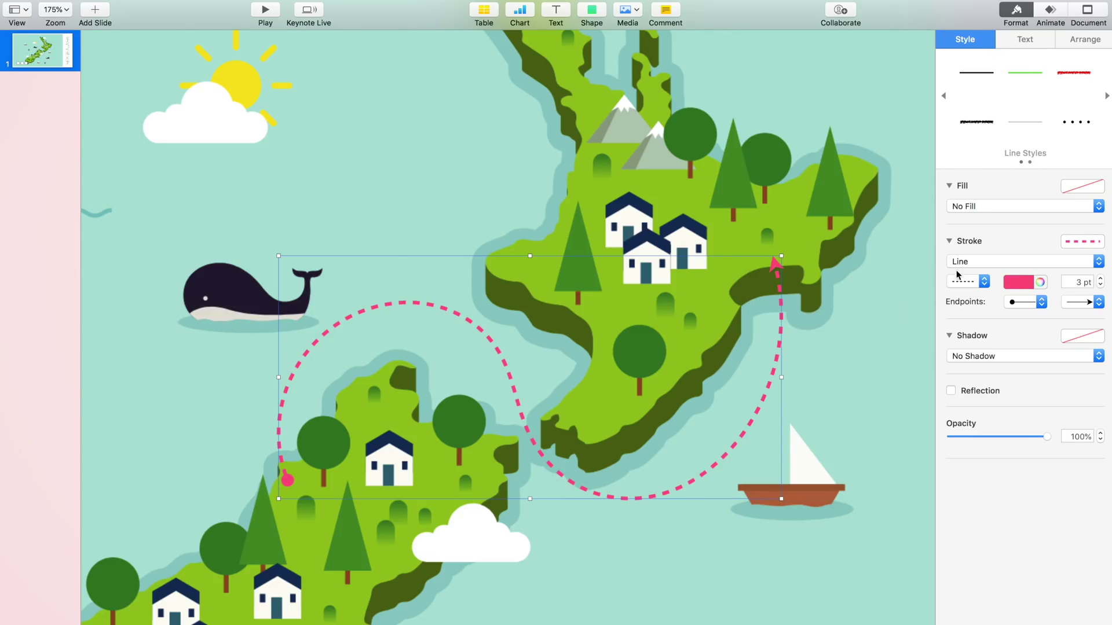
{"action": "left_click", "coordinate": [1018, 282]}
{"action": "left_click", "coordinate": [963, 366]}
- Try bending the curve around the boat, undo the bulge, and zoom out to the whole map
{"action": "double_click", "coordinate": [726, 458]}
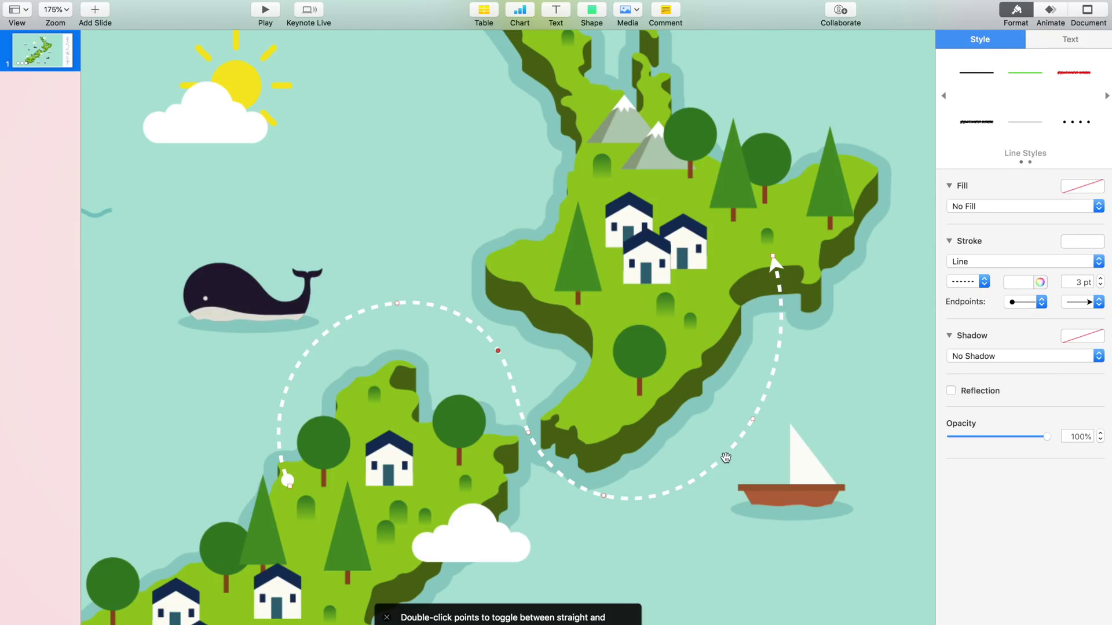
{"action": "left_click_drag", "start_coordinate": [753, 419], "coordinate": [864, 392]}
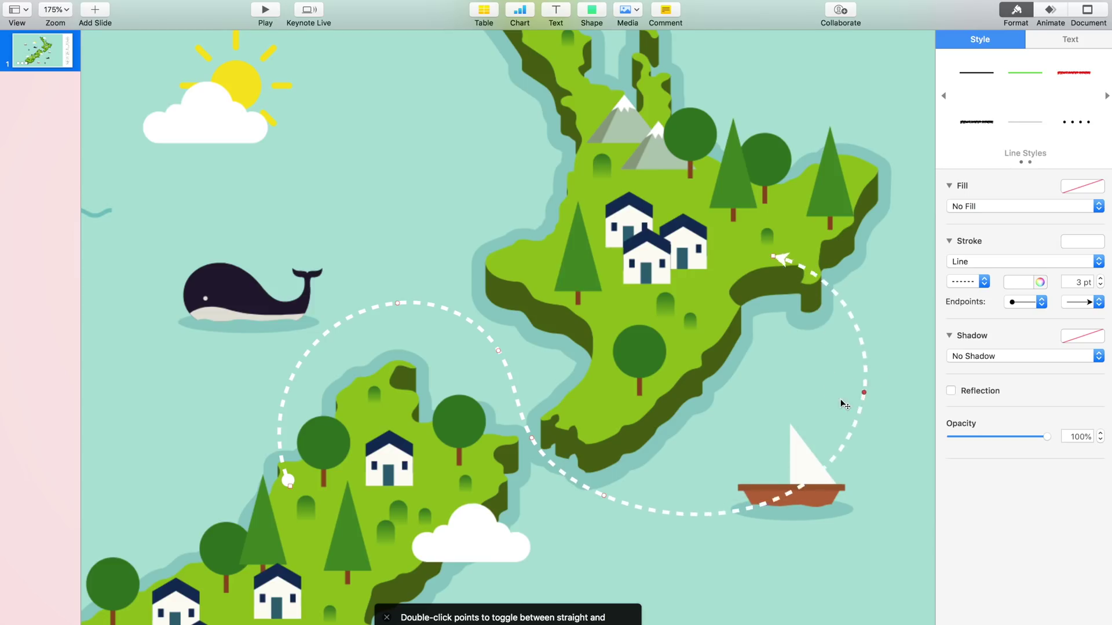
{"action": "key", "text": "super+z"}
{"action": "left_click", "coordinate": [597, 496]}
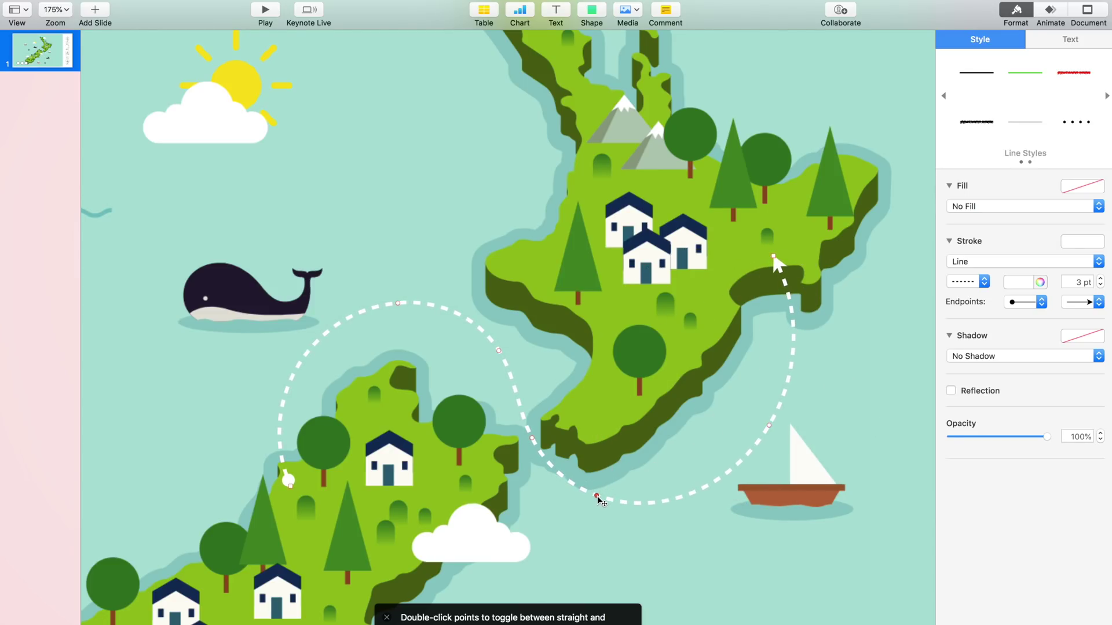
{"action": "left_click", "coordinate": [835, 440]}
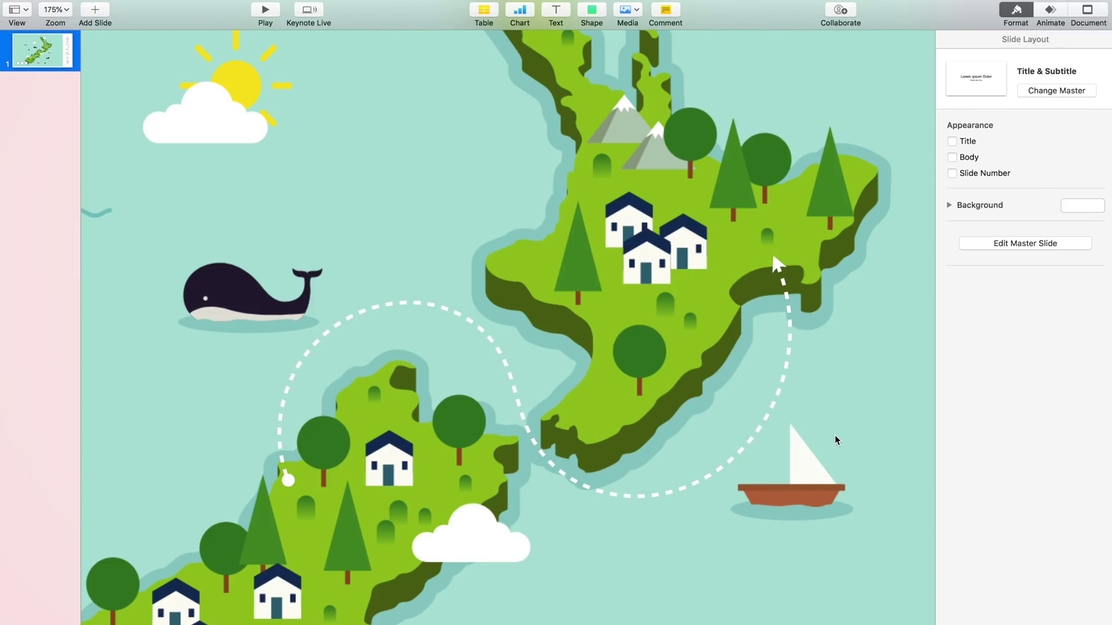
{"action": "key", "text": "super+shift+0"}
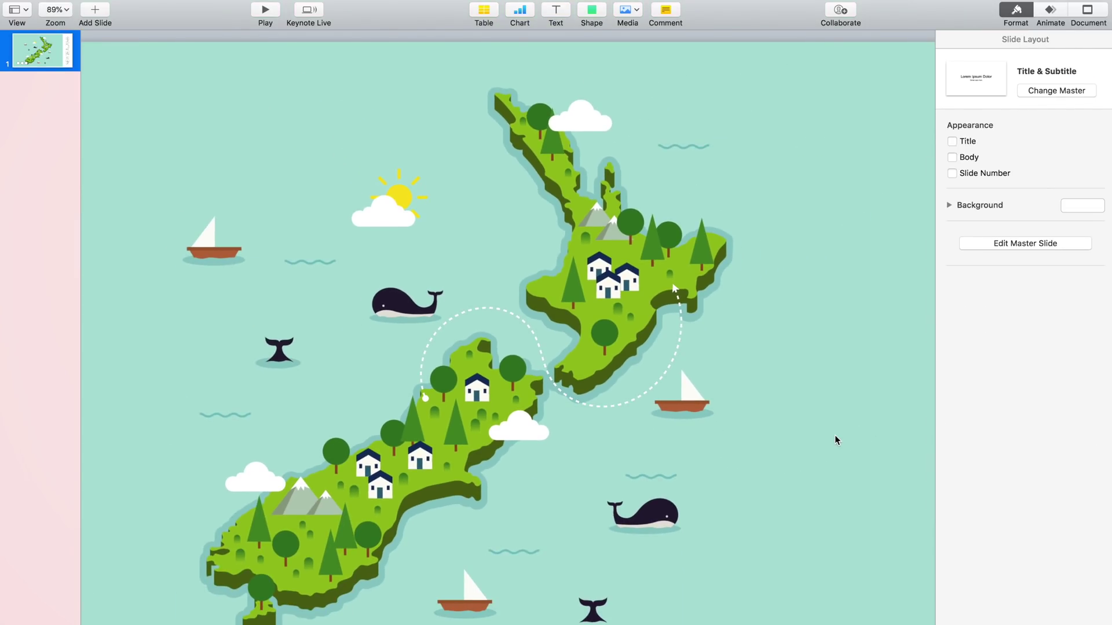
- Give the dashed route line a Line Draw build-in lasting 5.00 s and preview it
{"action": "left_click", "coordinate": [508, 315]}
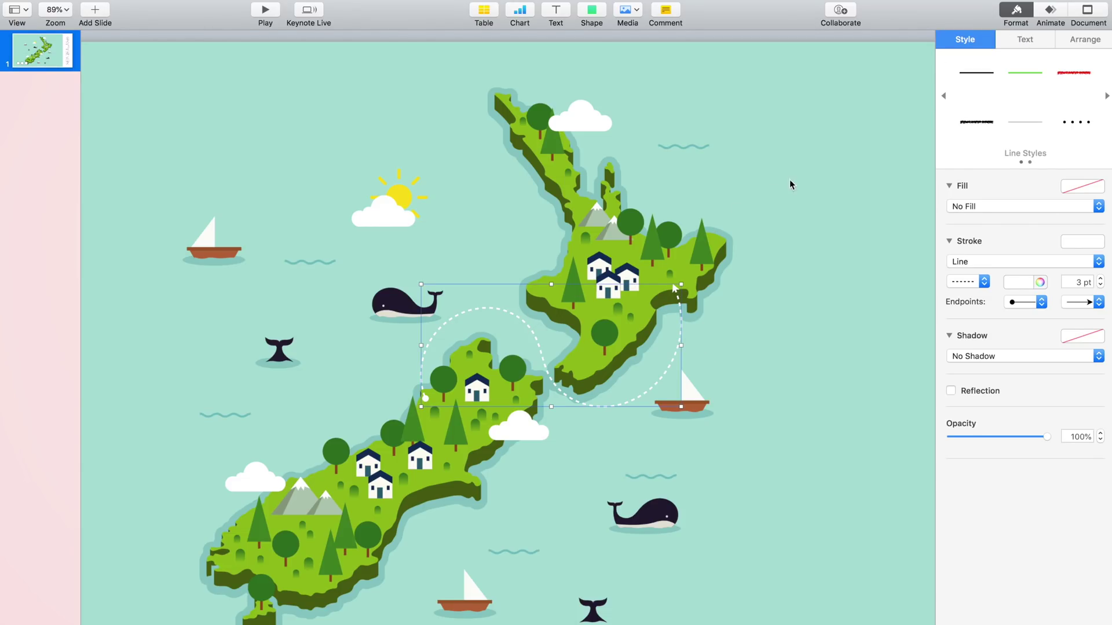
{"action": "left_click", "coordinate": [1050, 16]}
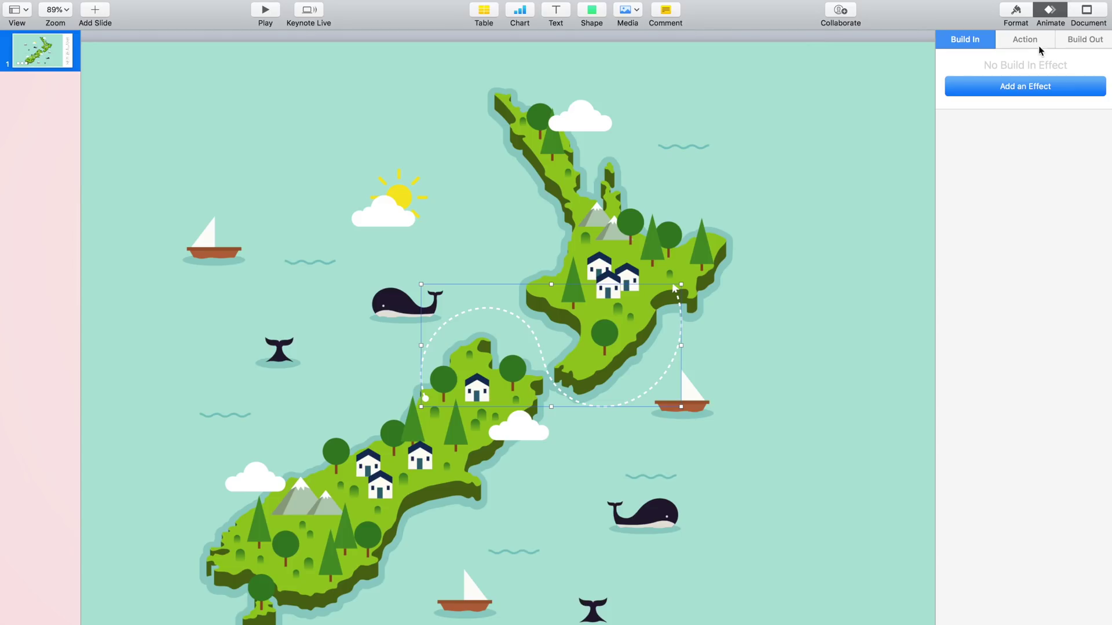
{"action": "left_click", "coordinate": [992, 86]}
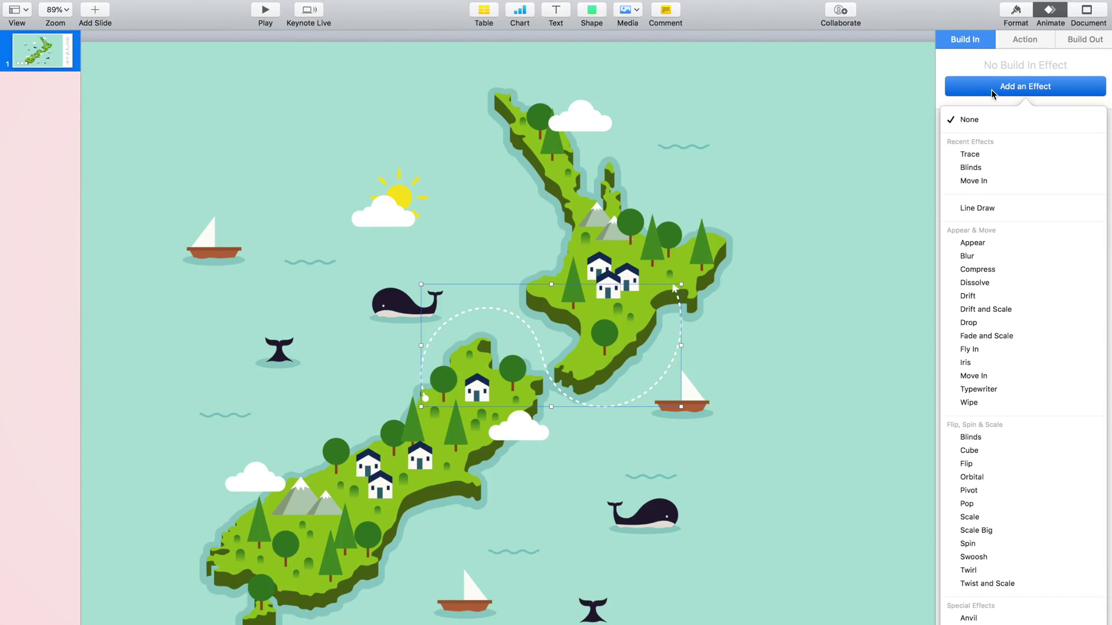
{"action": "left_click", "coordinate": [977, 208]}
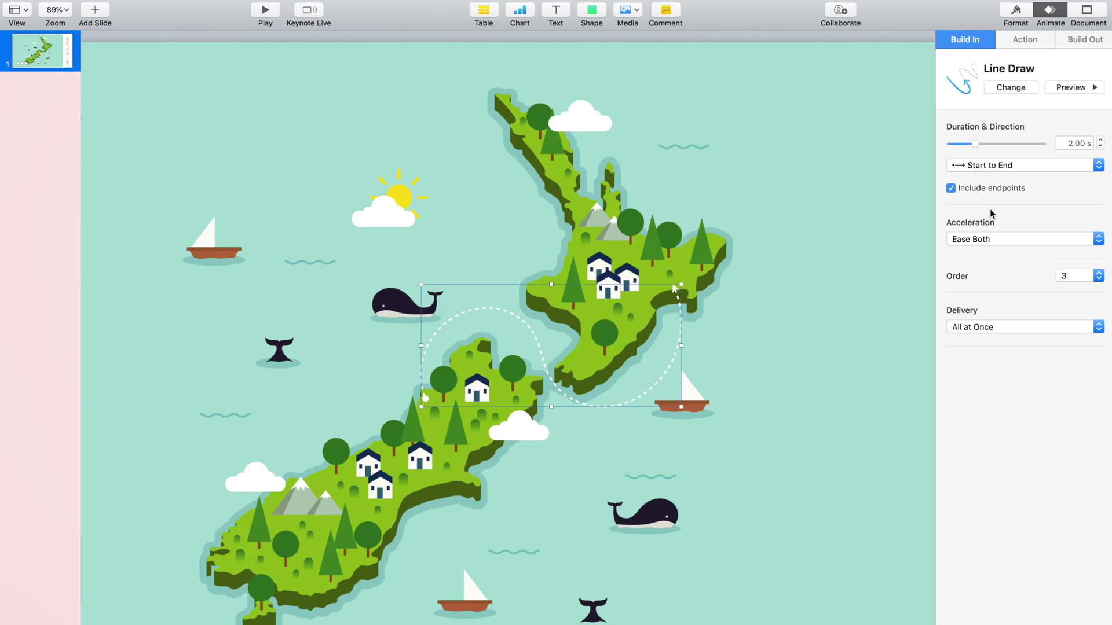
{"action": "left_click", "coordinate": [1102, 140]}
{"action": "left_click", "coordinate": [1101, 140]}
{"action": "left_click", "coordinate": [1102, 140]}
{"action": "left_click", "coordinate": [1101, 146]}
{"action": "left_click", "coordinate": [1062, 92]}
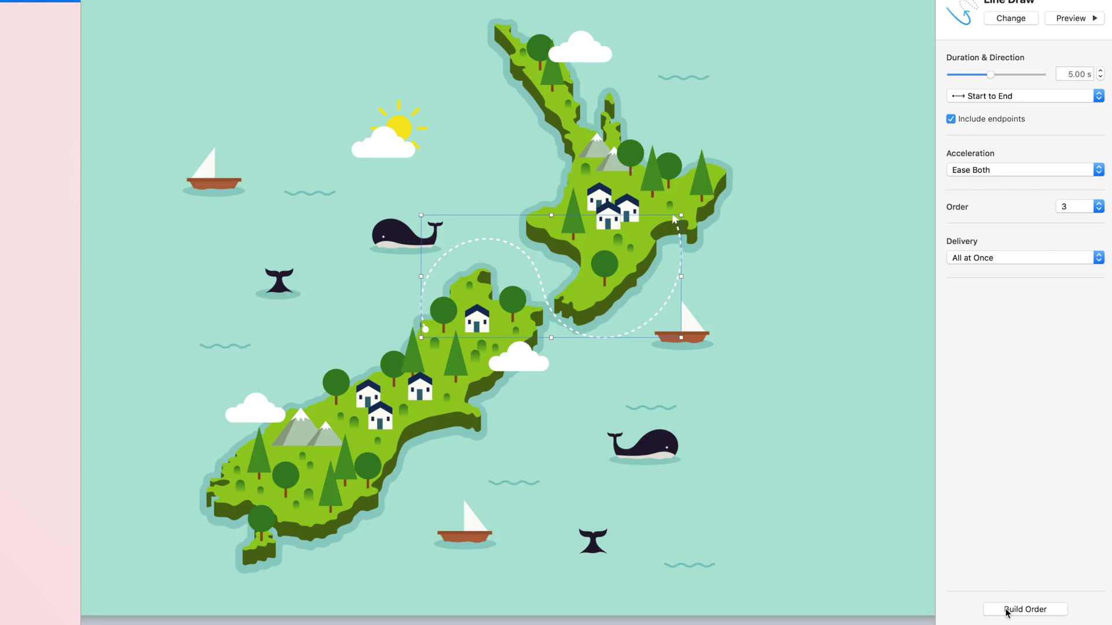
- In Build Order, set the route line build to start After Build 2 and preview the sequence
{"action": "left_click", "coordinate": [1024, 609]}
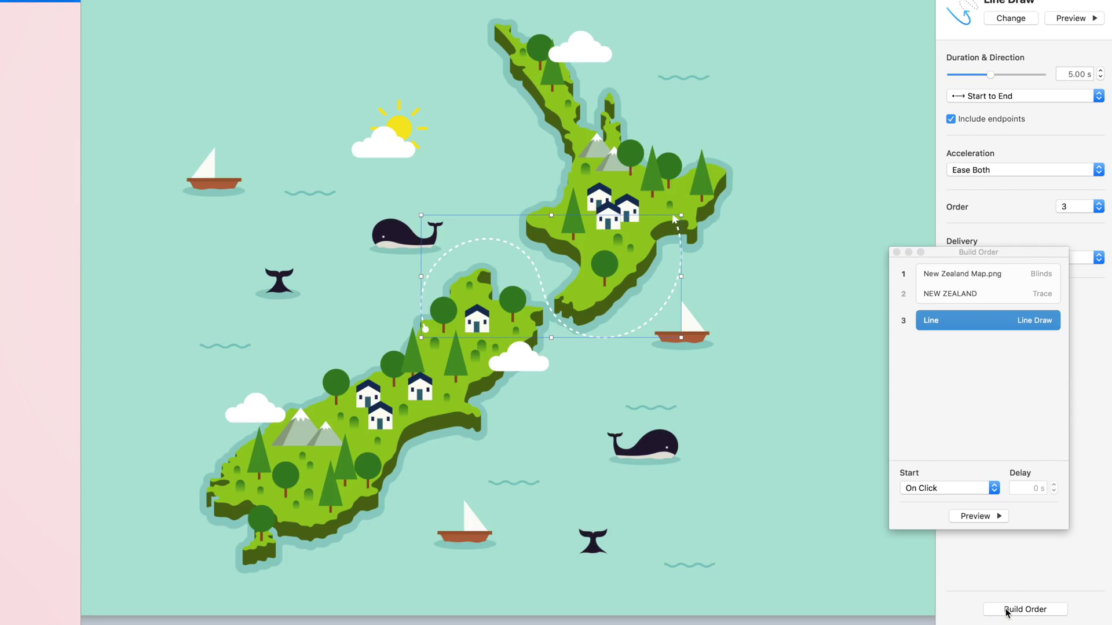
{"action": "left_click", "coordinate": [934, 489]}
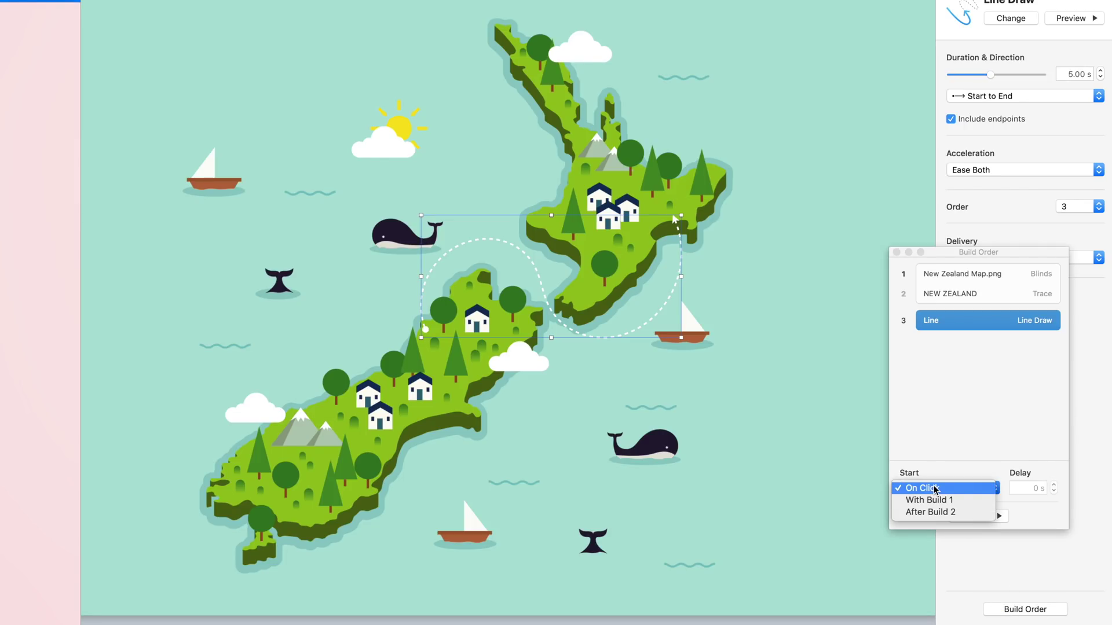
{"action": "left_click", "coordinate": [949, 513]}
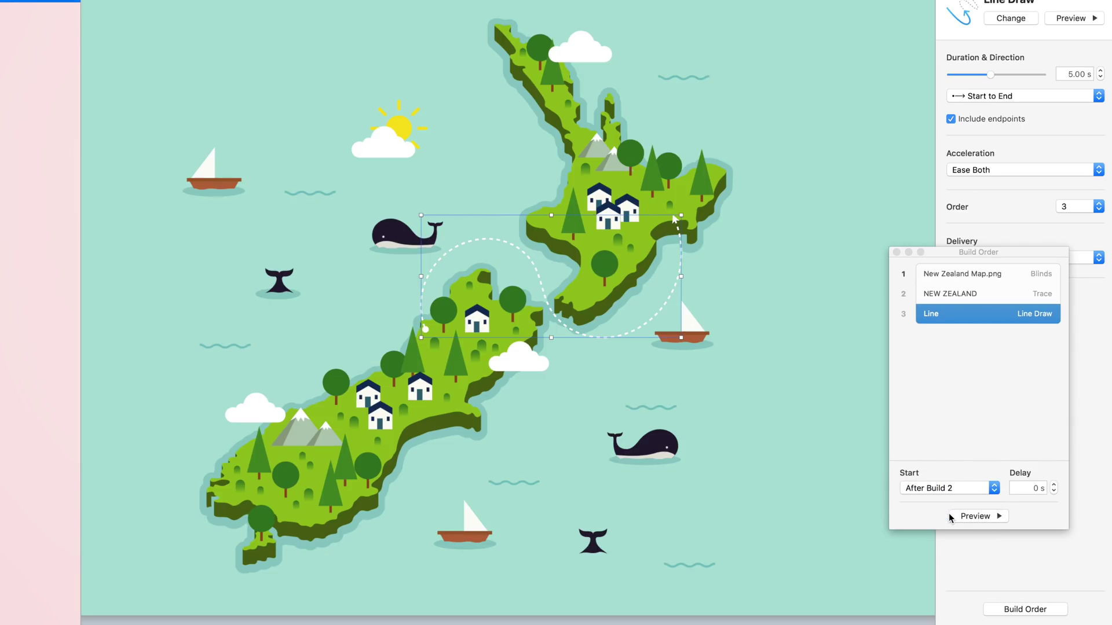
{"action": "left_click", "coordinate": [957, 516]}
{"action": "left_click", "coordinate": [896, 252]}
{"action": "key", "text": "super+shift+0"}
- Insert a Location Pin shape and place it at the route arrow's tip on the North Island
{"action": "left_click", "coordinate": [691, 165]}
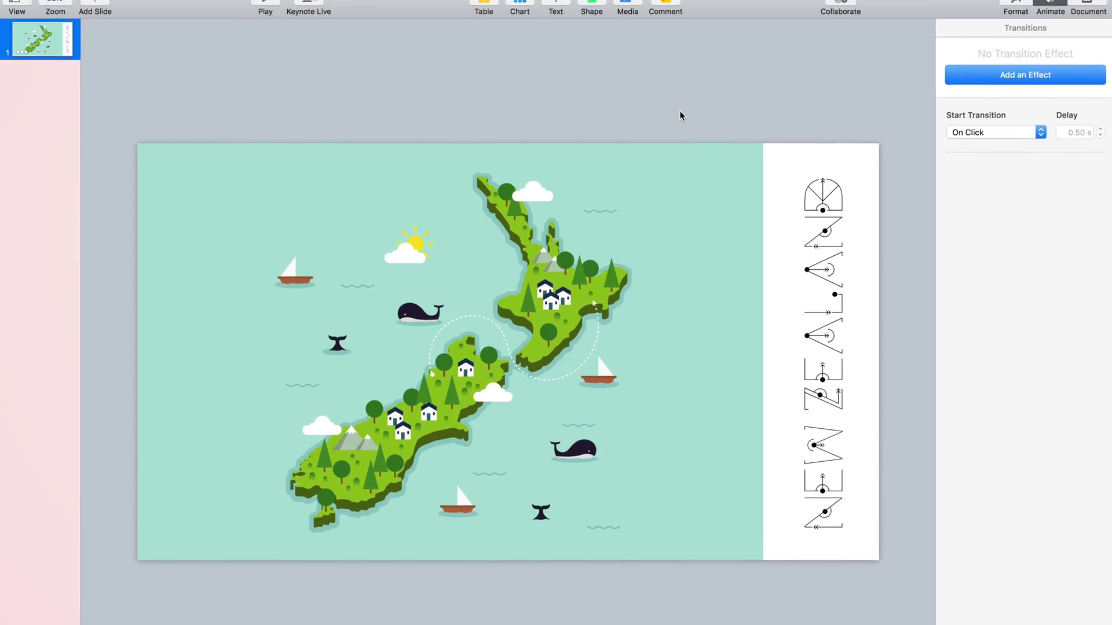
{"action": "left_click", "coordinate": [592, 14]}
{"action": "type", "text": "location"}
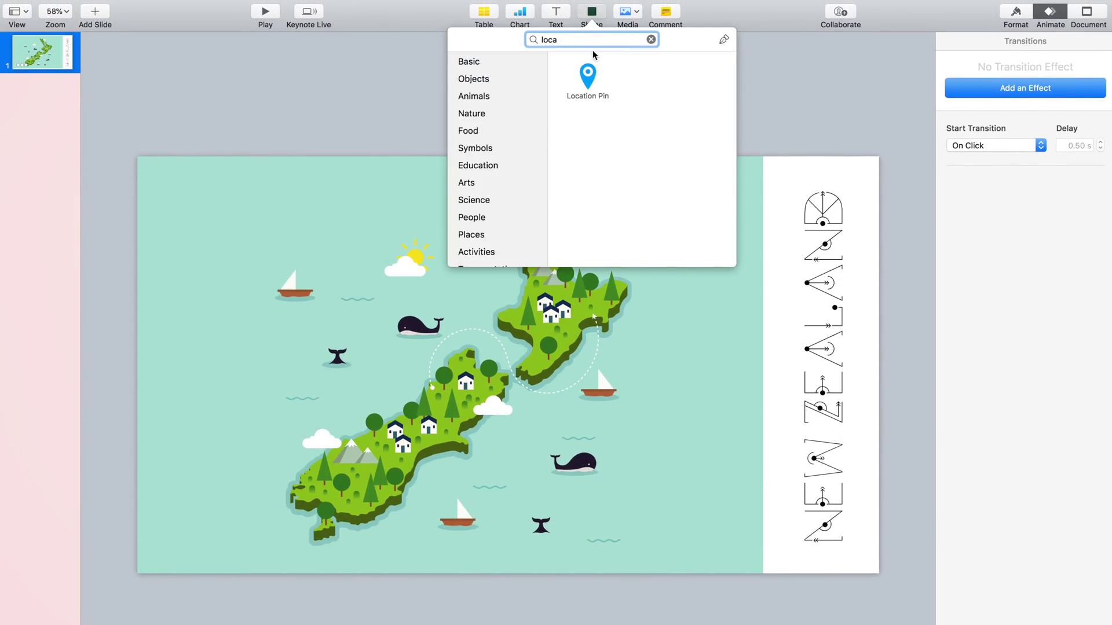
{"action": "left_click", "coordinate": [588, 74]}
{"action": "scroll", "coordinate": [517, 315], "scroll_direction": "up", "scroll_amount": 3}
{"action": "left_click_drag", "start_coordinate": [517, 315], "coordinate": [663, 256]}
{"action": "scroll", "coordinate": [660, 271], "scroll_direction": "up", "scroll_amount": 3}
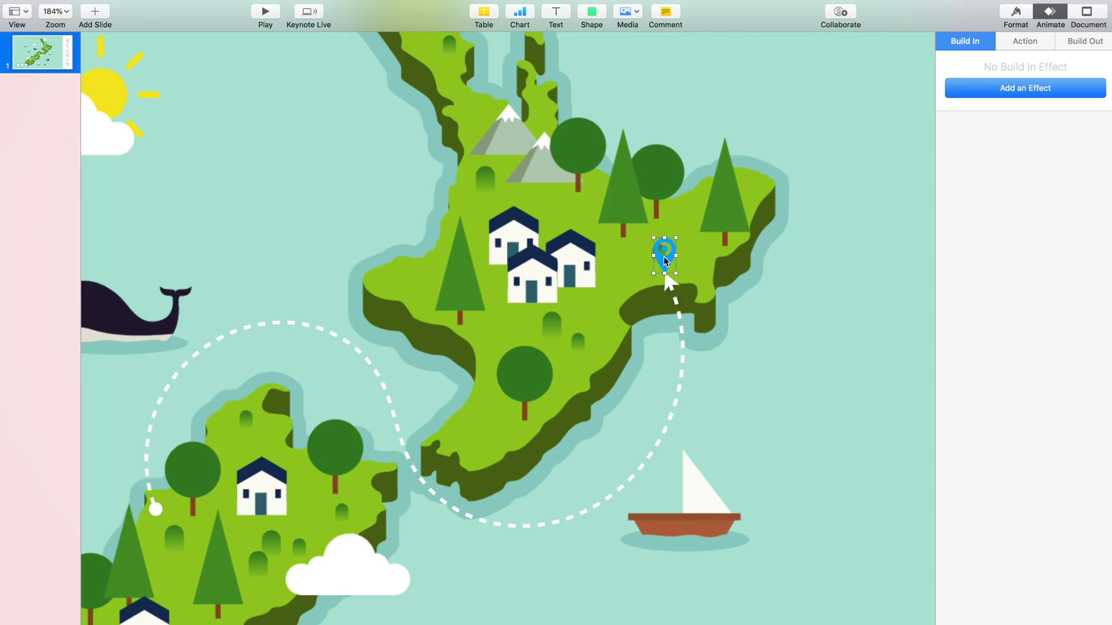
- Fill the location pin white
{"action": "left_click", "coordinate": [1016, 13]}
{"action": "left_click", "coordinate": [970, 229]}
{"action": "left_click", "coordinate": [905, 311]}
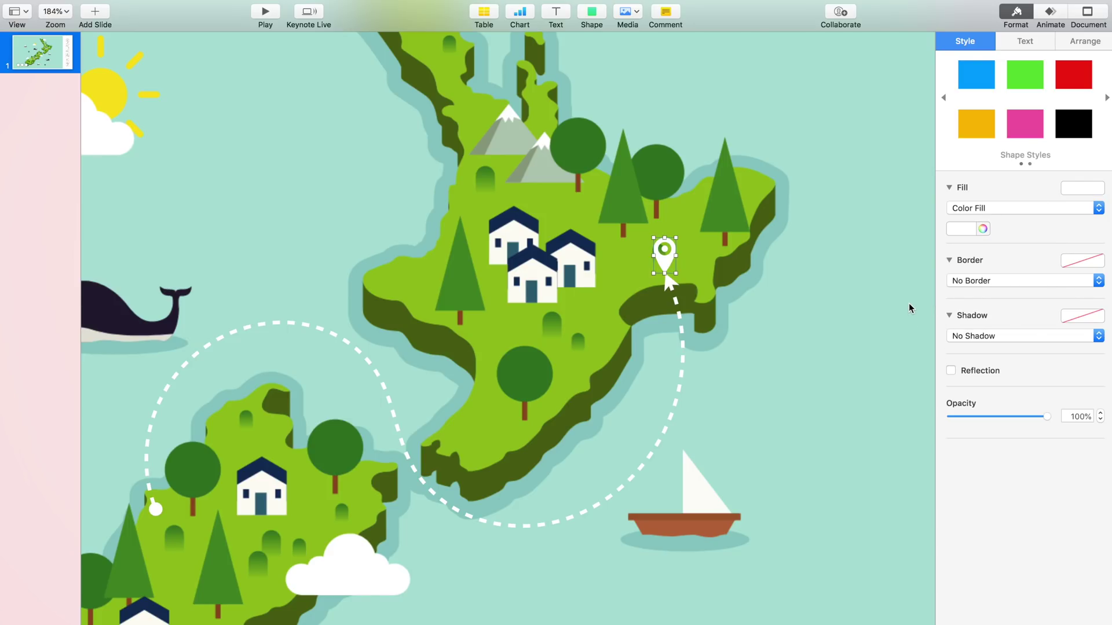
{"action": "left_click", "coordinate": [1050, 12]}
{"action": "left_click", "coordinate": [1027, 90]}
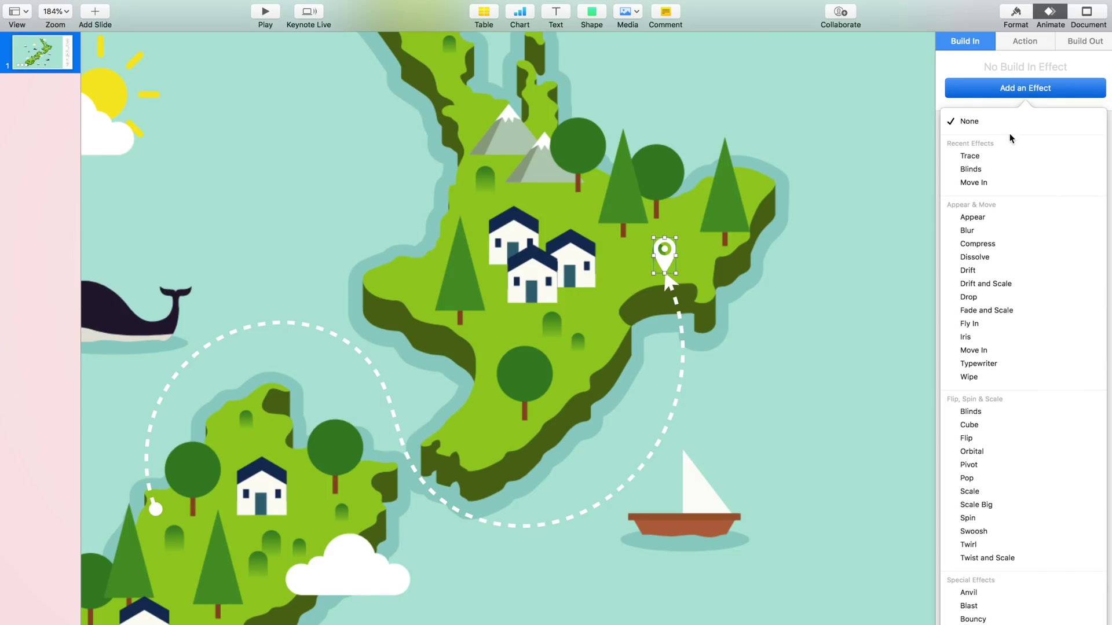
- Apply a Blinds build-in to the pin, running Bottom to Top
{"action": "left_click", "coordinate": [995, 170]}
{"action": "left_click", "coordinate": [995, 168]}
{"action": "left_click", "coordinate": [989, 214]}
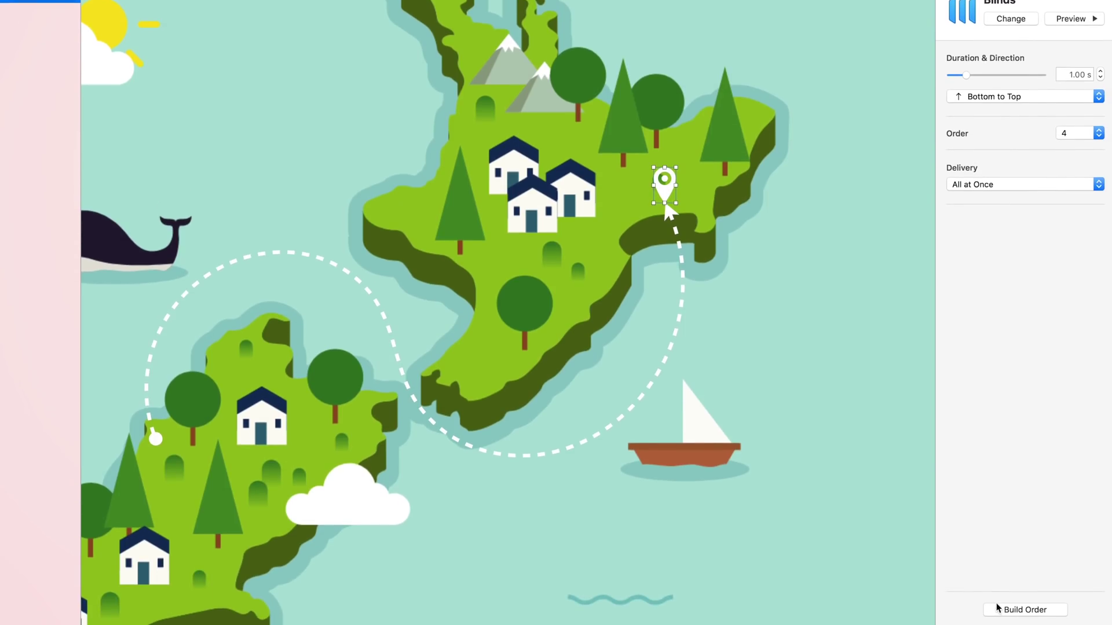
- Set the pin build to start After Build 3 and preview the full build sequence
{"action": "left_click", "coordinate": [997, 610]}
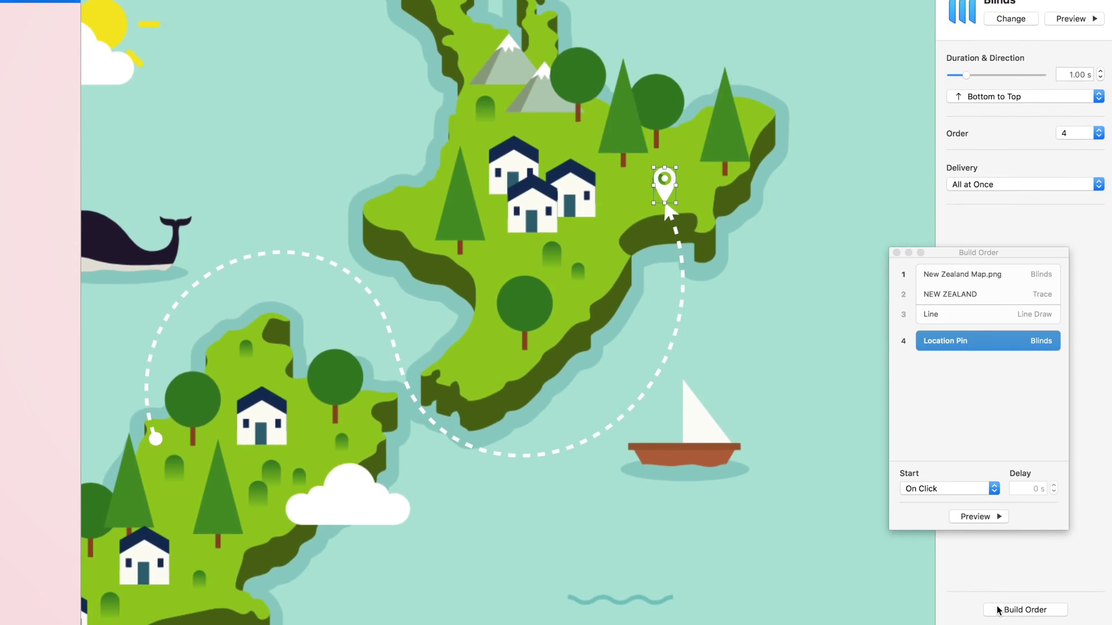
{"action": "left_click", "coordinate": [937, 489]}
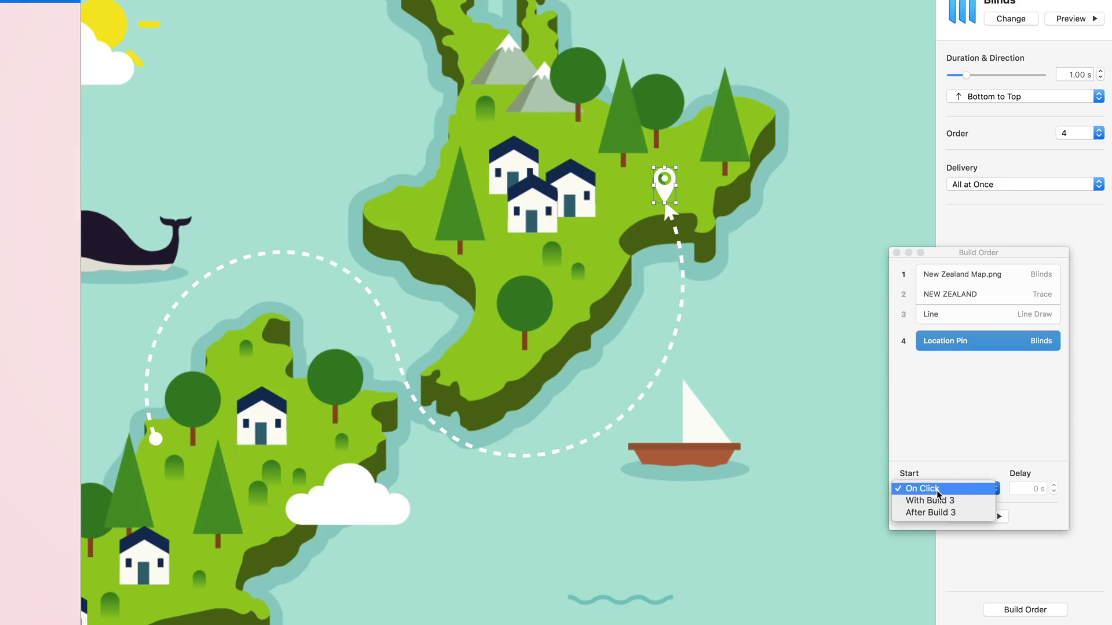
{"action": "left_click", "coordinate": [965, 513]}
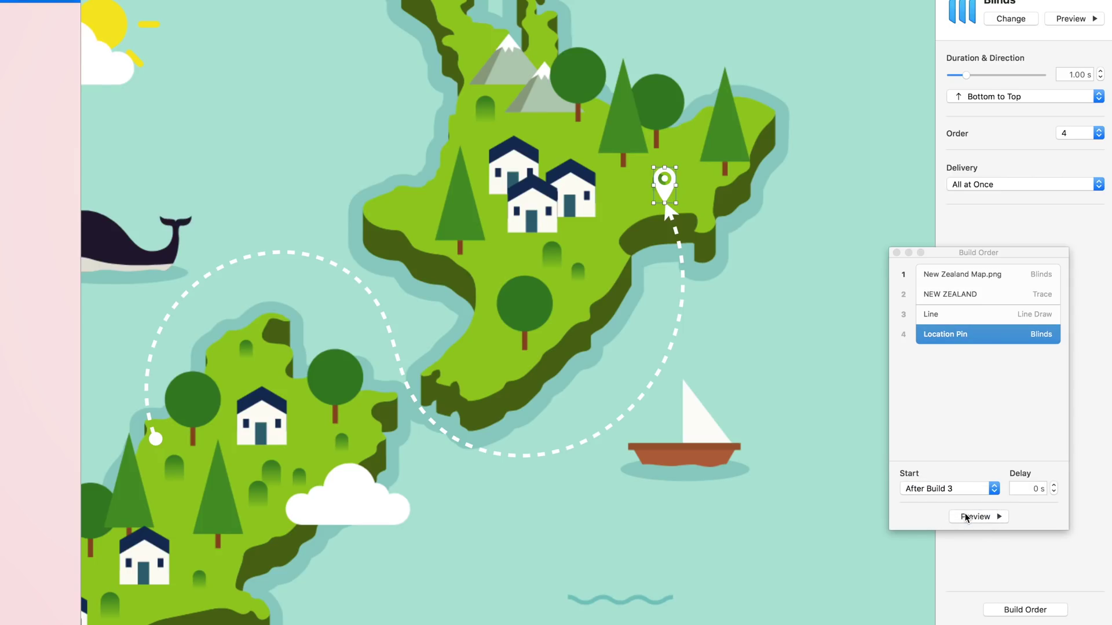
{"action": "left_click", "coordinate": [981, 519]}
{"action": "left_click", "coordinate": [898, 255]}
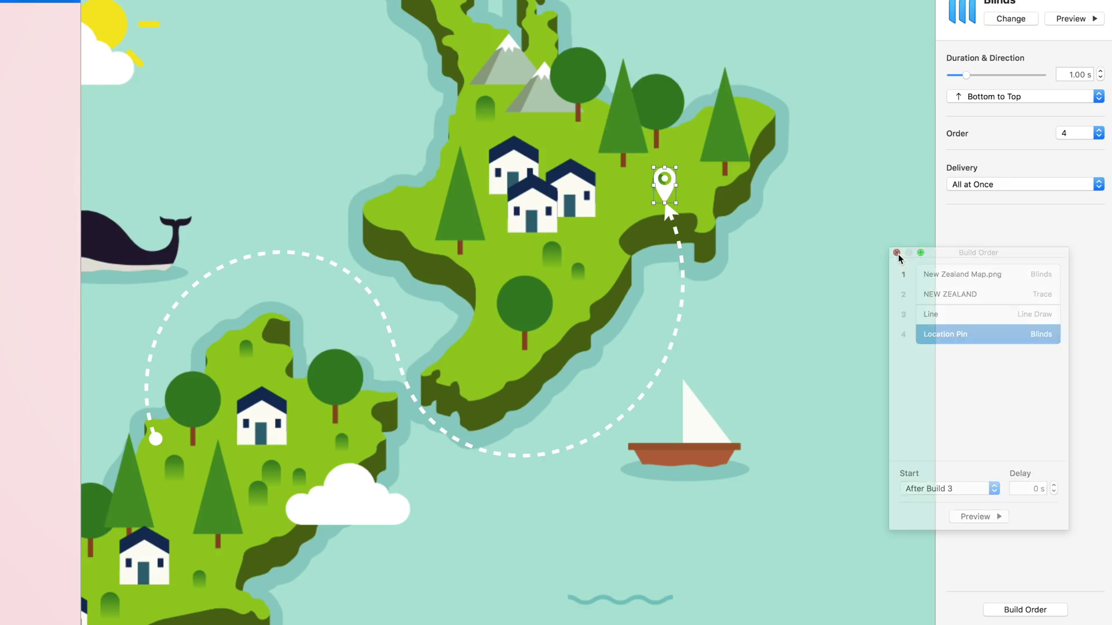
{"action": "left_click", "coordinate": [805, 297]}
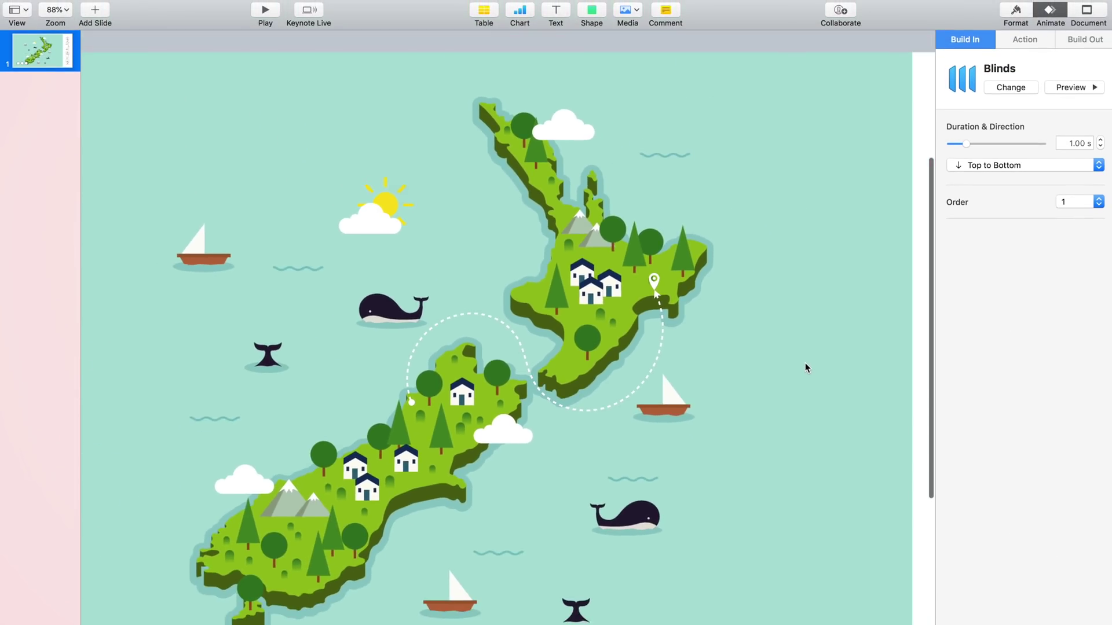
- Scroll the view around the map slide before moving to the photo deck
{"action": "scroll", "coordinate": [805, 362], "scroll_direction": "down", "scroll_amount": 5}
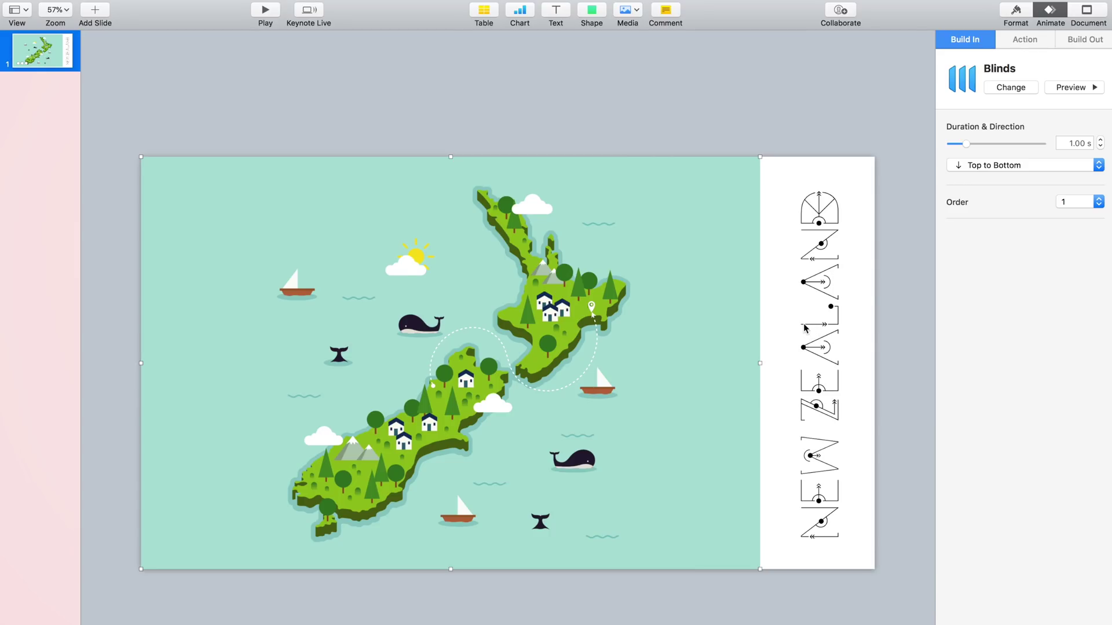
{"action": "scroll", "coordinate": [805, 324], "scroll_direction": "up", "scroll_amount": 3}
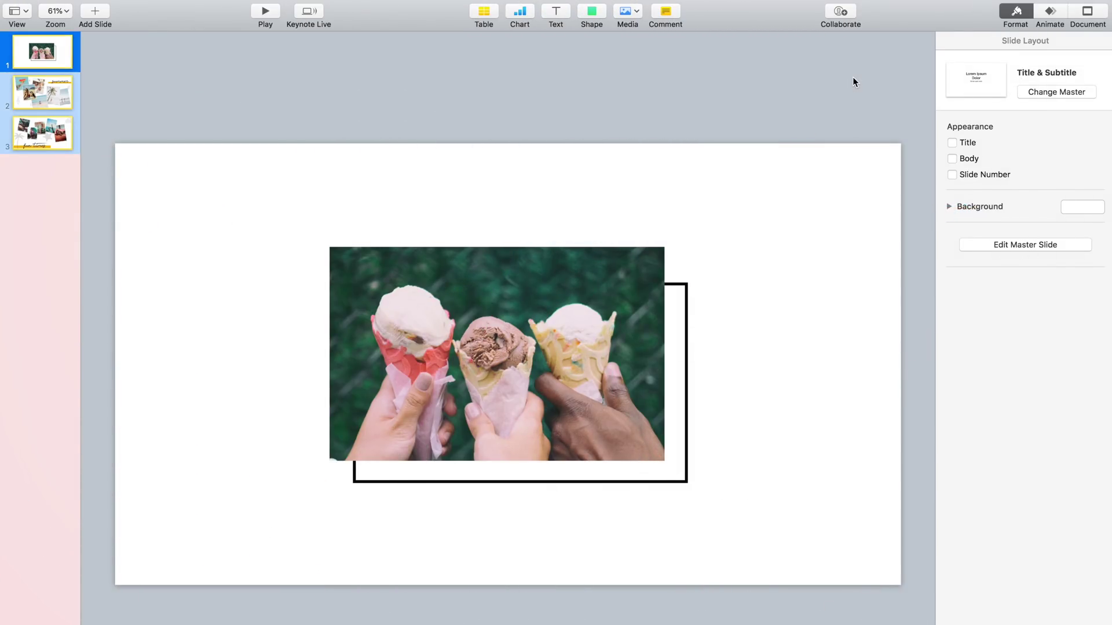
- Add a 2.00 s Magic Move transition to the ice-cream slide and preview it
{"action": "left_click", "coordinate": [1055, 11]}
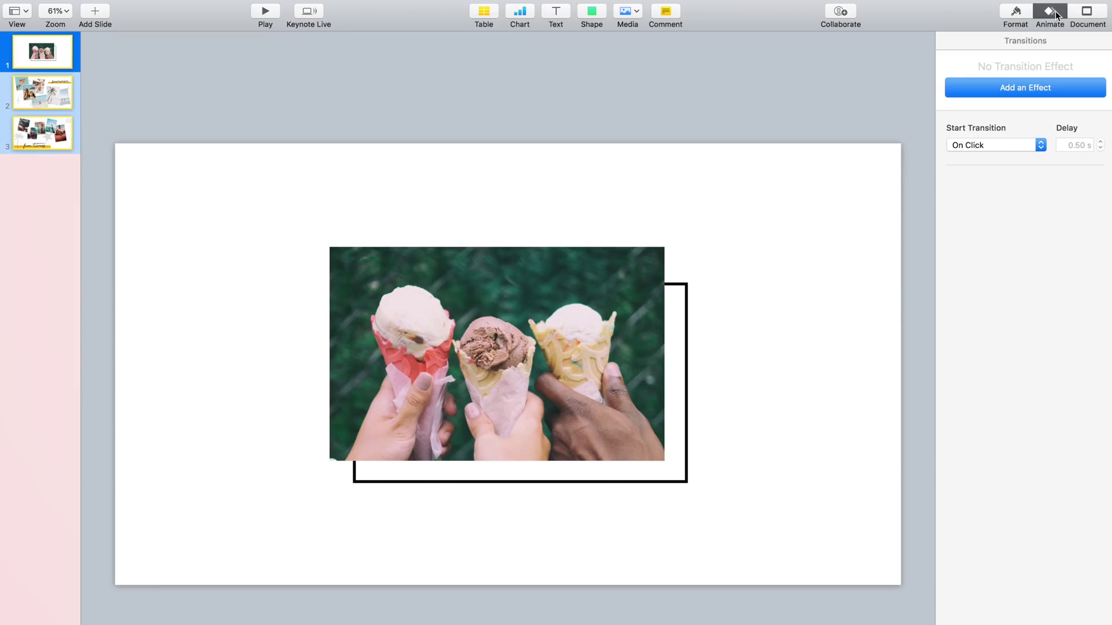
{"action": "left_click", "coordinate": [1045, 88]}
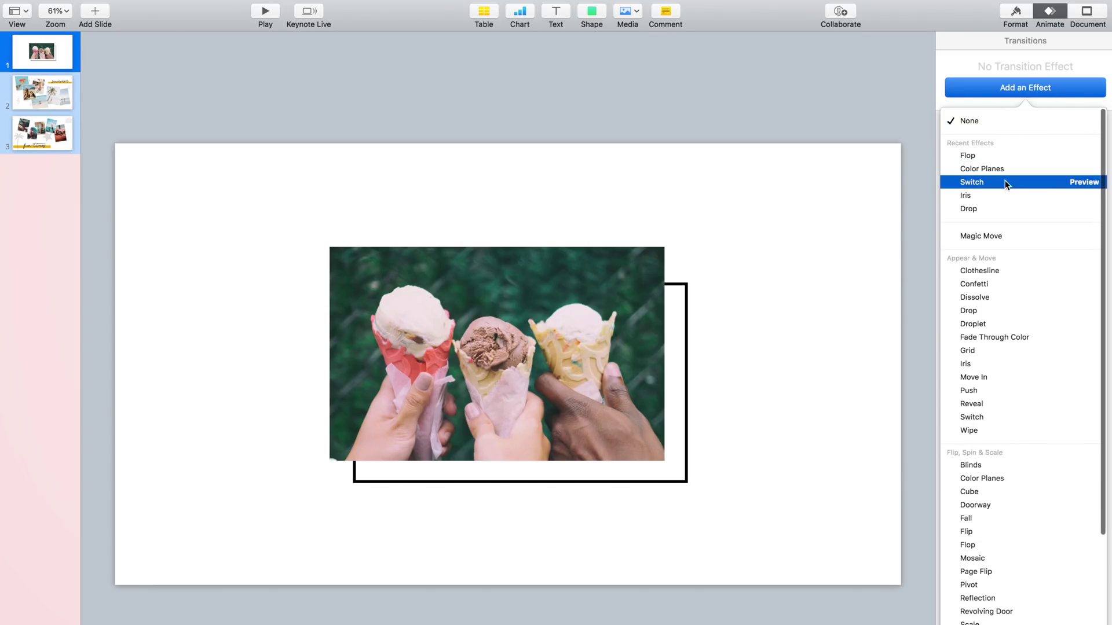
{"action": "left_click", "coordinate": [1007, 235]}
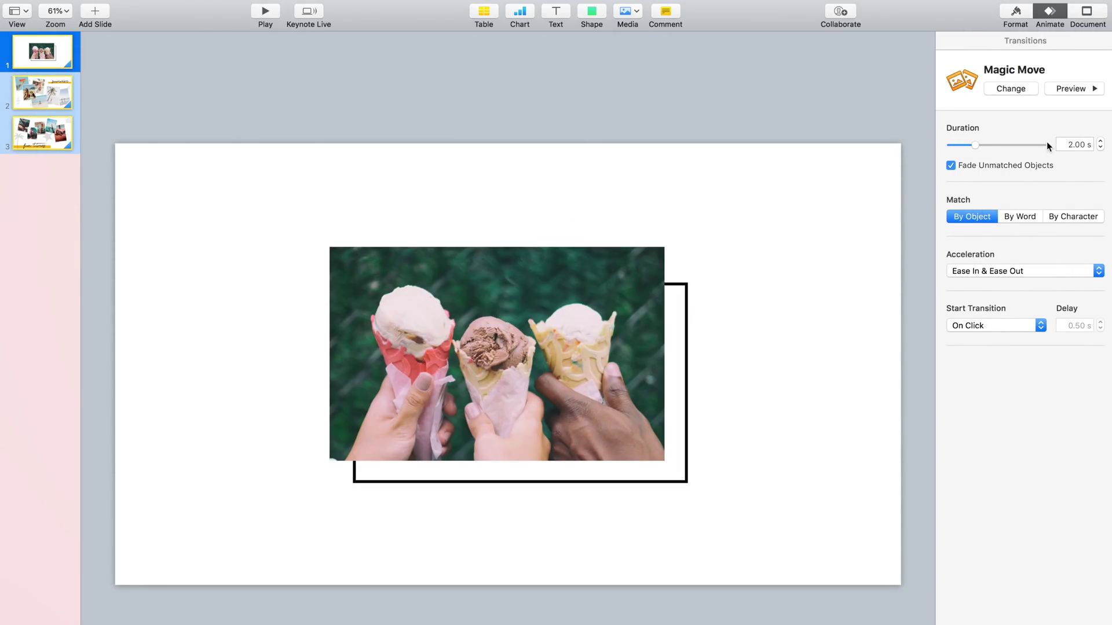
{"action": "left_click", "coordinate": [1070, 89]}
{"action": "scroll", "coordinate": [651, 275], "scroll_direction": "down", "scroll_amount": 3}
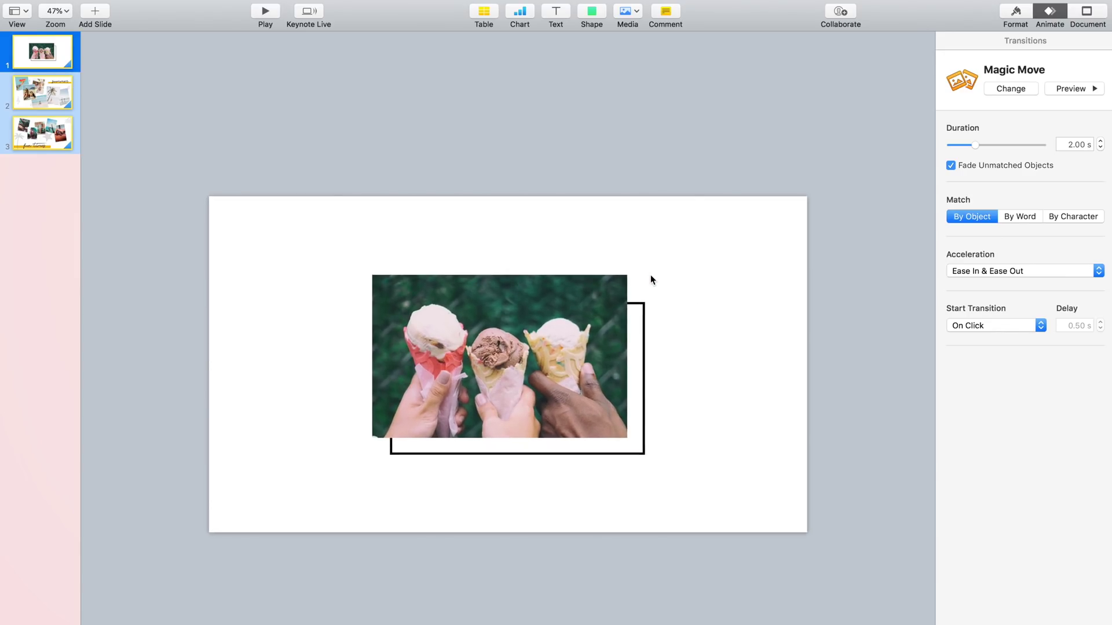
- Copy the ice-cream photo and its frame onto slide 2, parked above the slide
{"action": "left_click_drag", "start_coordinate": [346, 249], "coordinate": [663, 438]}
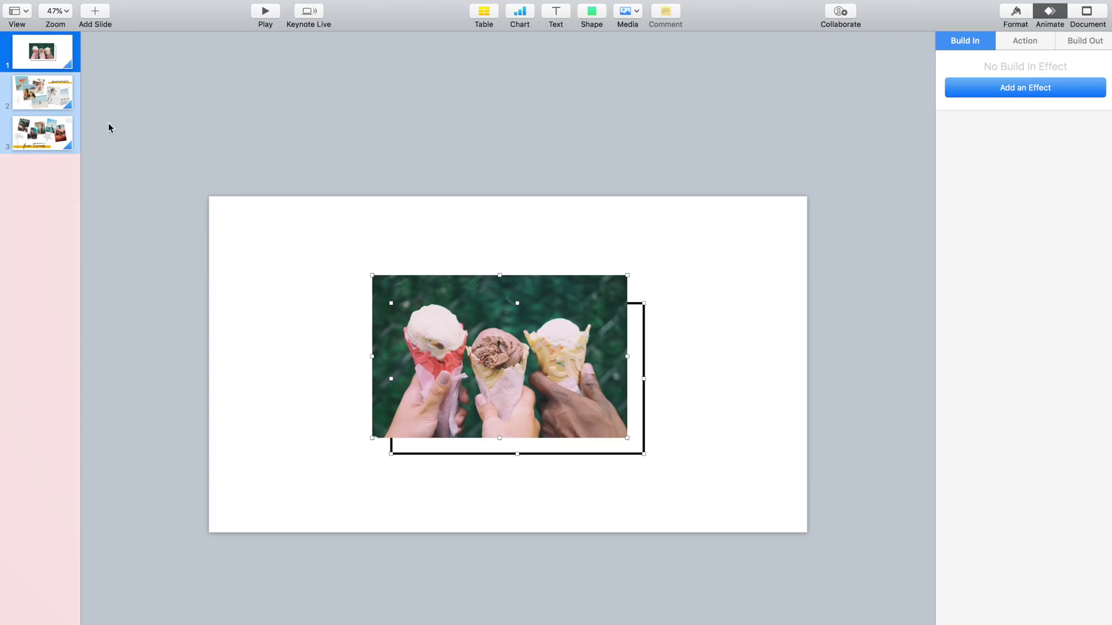
{"action": "left_click", "coordinate": [64, 105]}
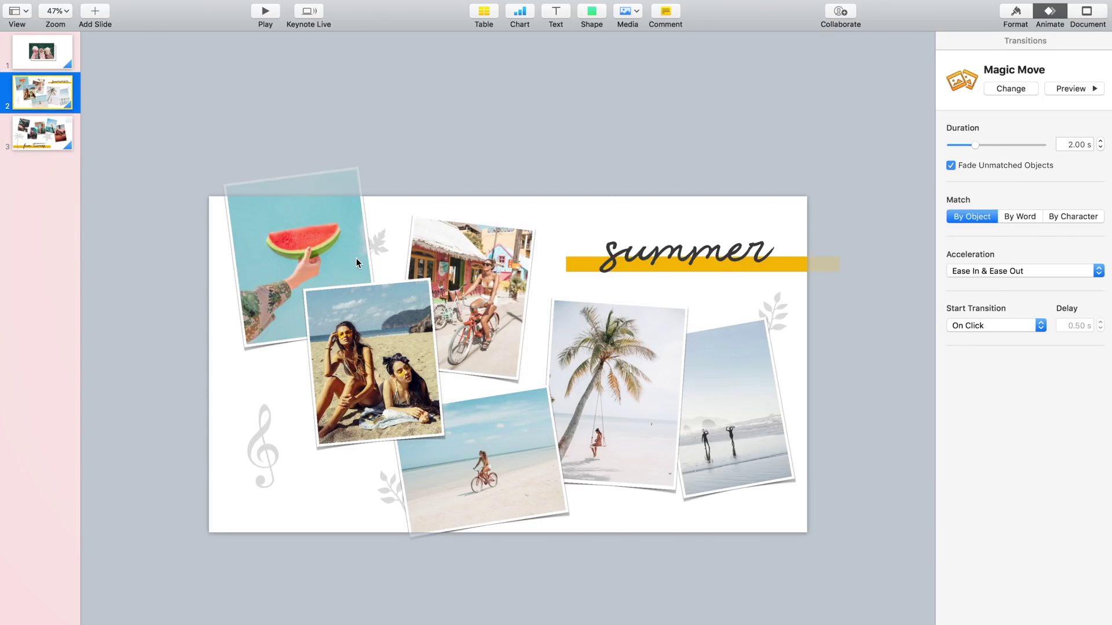
{"action": "scroll", "coordinate": [356, 259], "scroll_direction": "down", "scroll_amount": 3}
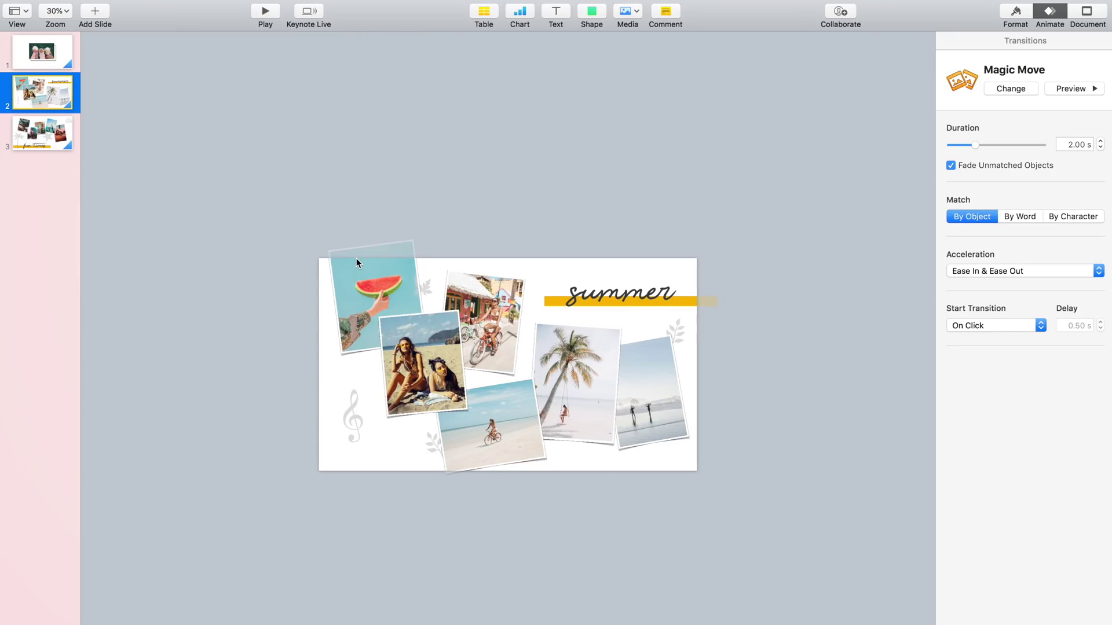
{"action": "scroll", "coordinate": [356, 262], "scroll_direction": "down", "scroll_amount": 2}
{"action": "key", "text": "super+v"}
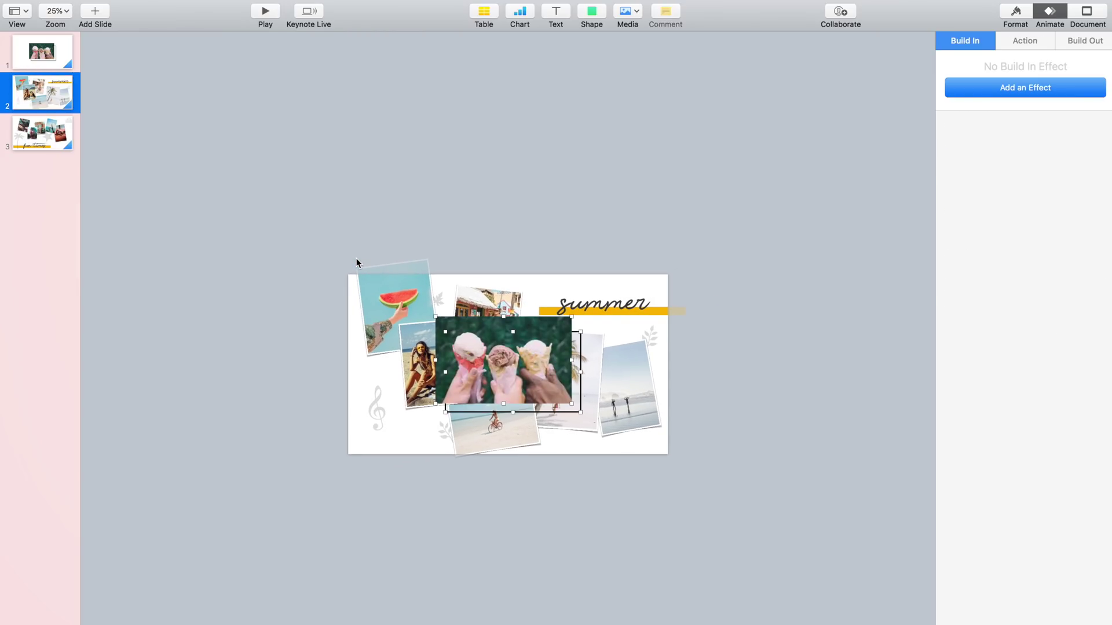
{"action": "left_click_drag", "start_coordinate": [482, 338], "coordinate": [470, 174]}
- Tilt the ice-cream photo about 11° and rotate the outline frame to 356.5°, enlarging it to fit
{"action": "left_click", "coordinate": [680, 191]}
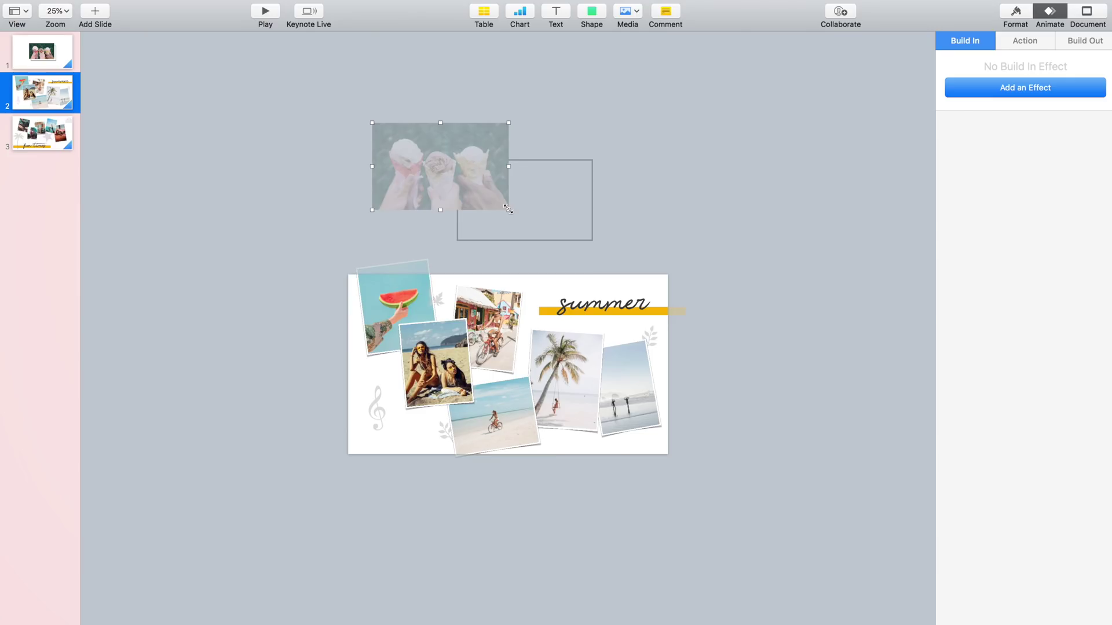
{"action": "left_click_drag", "start_coordinate": [507, 208], "coordinate": [512, 194]}
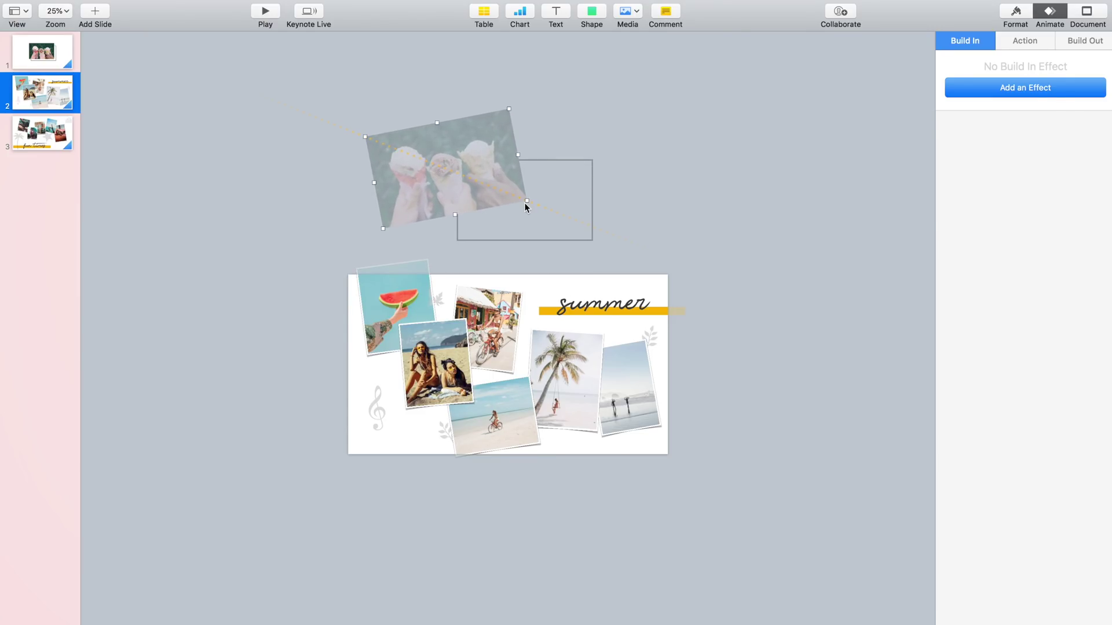
{"action": "left_click", "coordinate": [593, 181]}
{"action": "left_click_drag", "start_coordinate": [592, 240], "coordinate": [586, 244]}
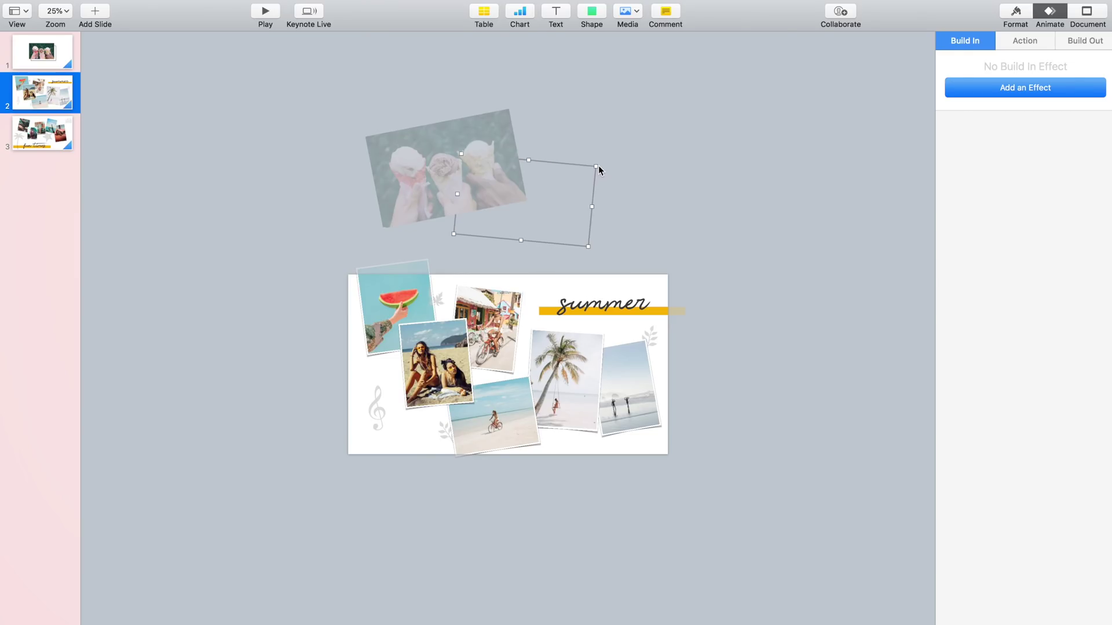
{"action": "left_click_drag", "start_coordinate": [599, 165], "coordinate": [607, 158]}
{"action": "left_click", "coordinate": [682, 193]}
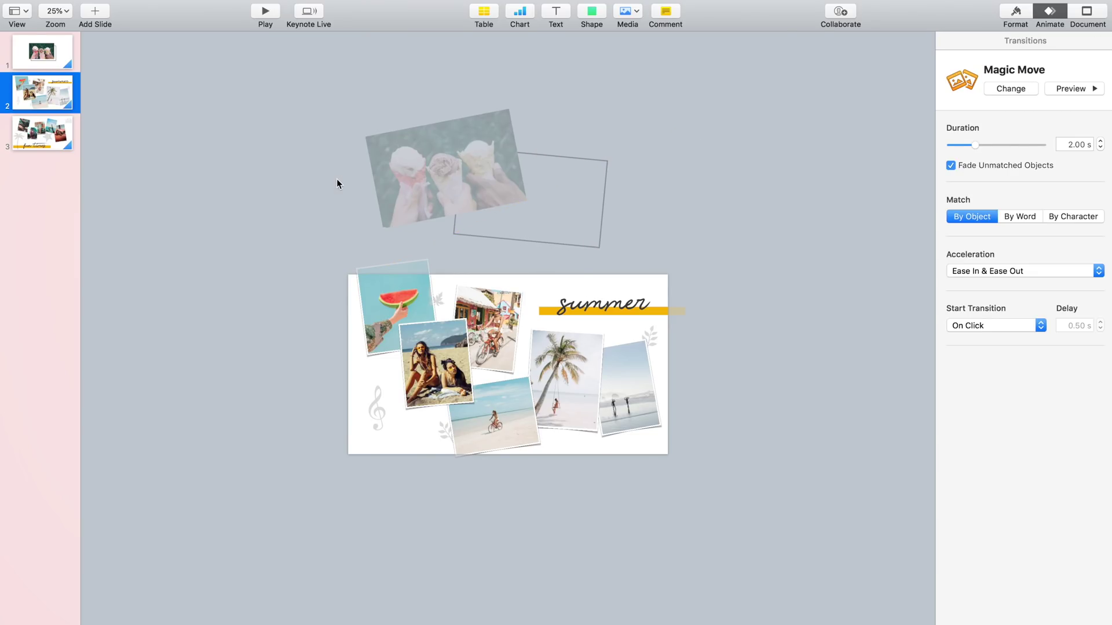
- Paste the summer collage objects onto slide 1 and move them below the slide
{"action": "left_click_drag", "start_coordinate": [320, 275], "coordinate": [707, 470]}
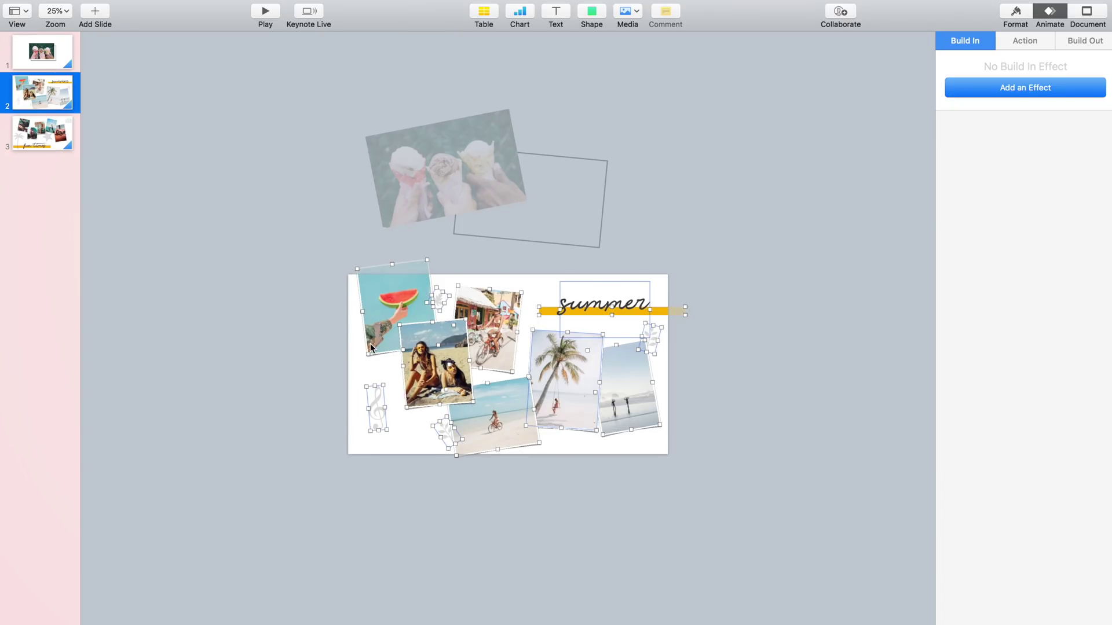
{"action": "left_click", "coordinate": [62, 58]}
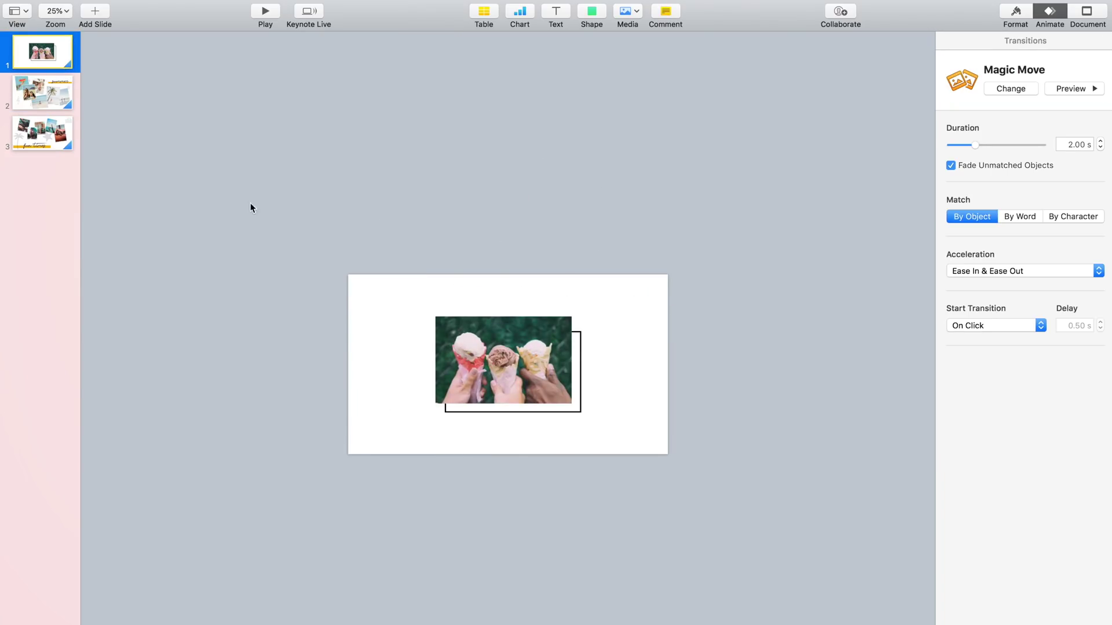
{"action": "key", "text": "super+v"}
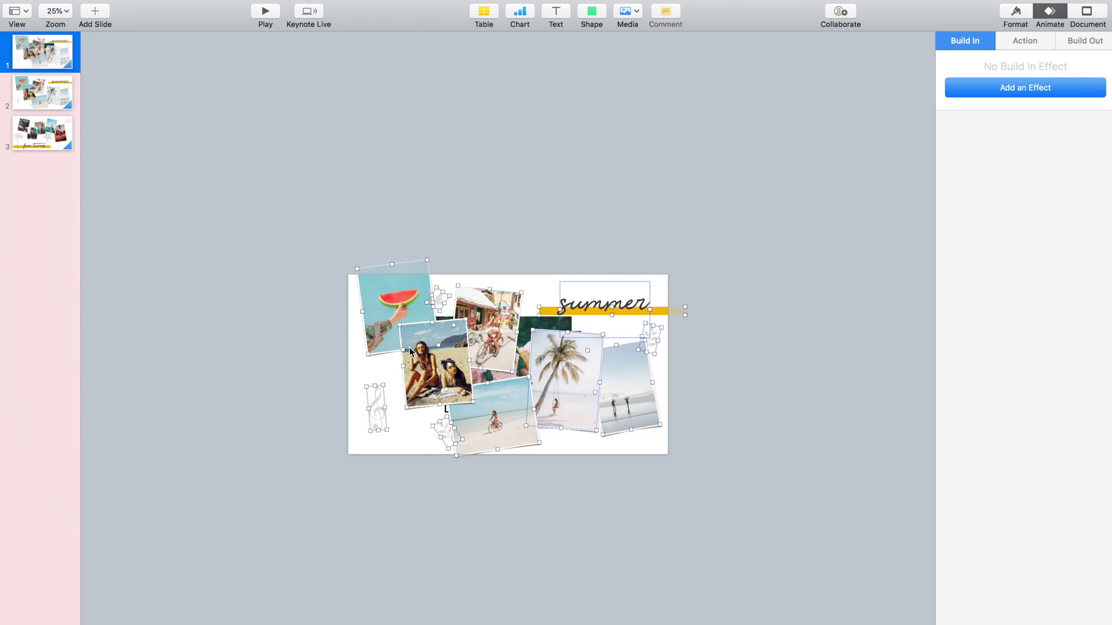
{"action": "left_click_drag", "start_coordinate": [506, 339], "coordinate": [509, 547]}
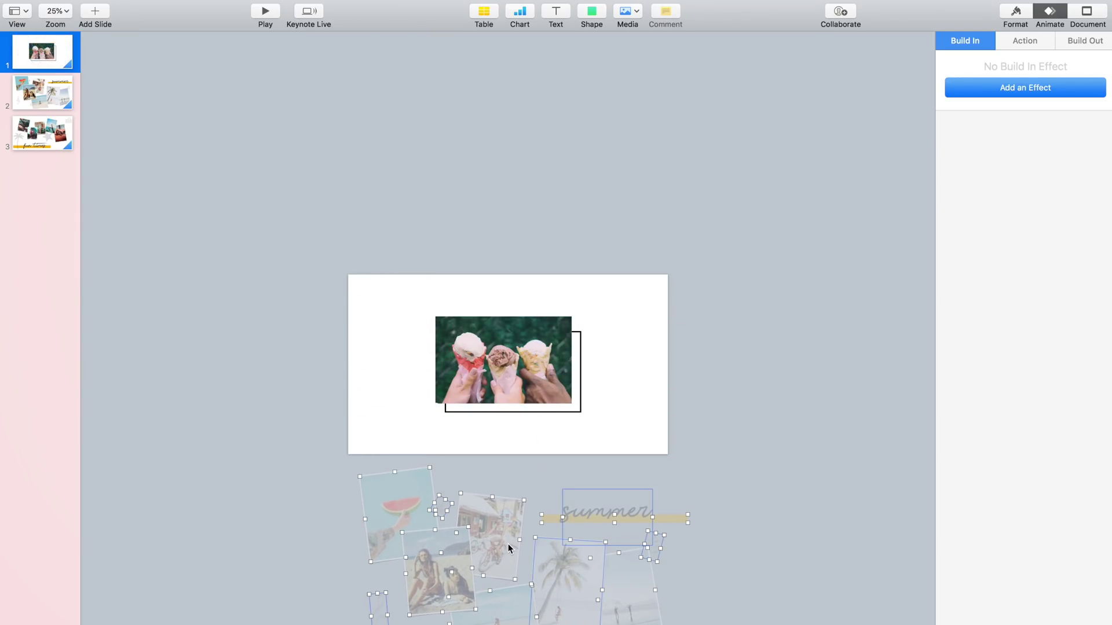
{"action": "left_click", "coordinate": [733, 478]}
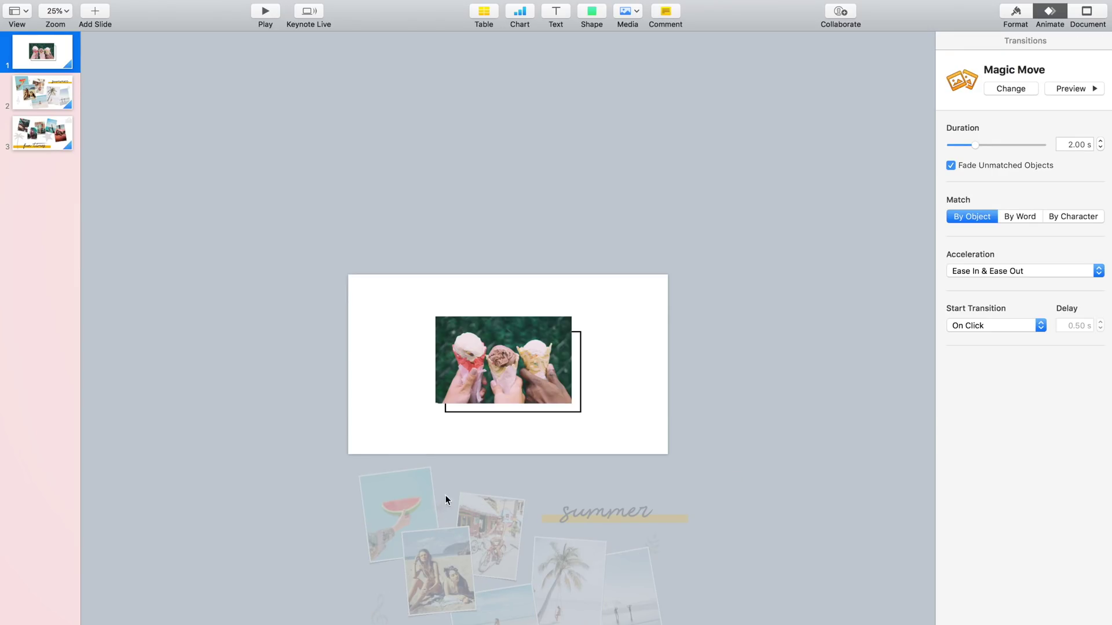
- Shift the watermelon photo and tilt and move the beach and bicycle photos
{"action": "mouse_move", "coordinate": [393, 496]}
{"action": "left_mouse_down"}
{"action": "mouse_move", "coordinate": [345, 518]}
{"action": "mouse_move", "coordinate": [381, 493]}
{"action": "mouse_move", "coordinate": [384, 501]}
{"action": "left_mouse_up"}
{"action": "left_click", "coordinate": [446, 558]}
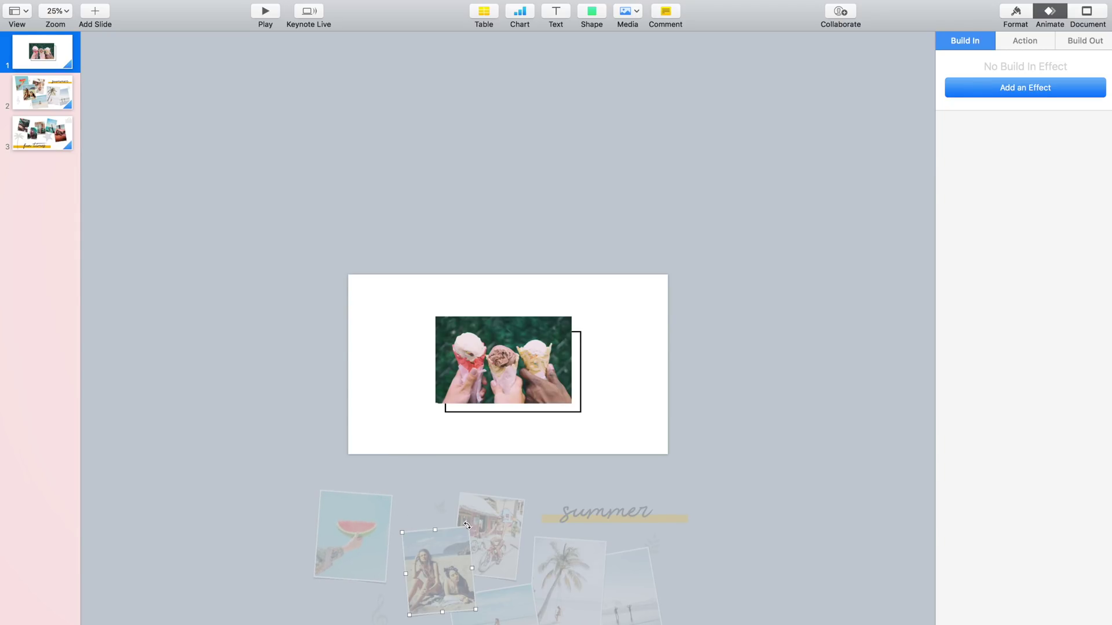
{"action": "left_click_drag", "start_coordinate": [468, 525], "coordinate": [459, 514]}
{"action": "left_click_drag", "start_coordinate": [442, 554], "coordinate": [362, 605]}
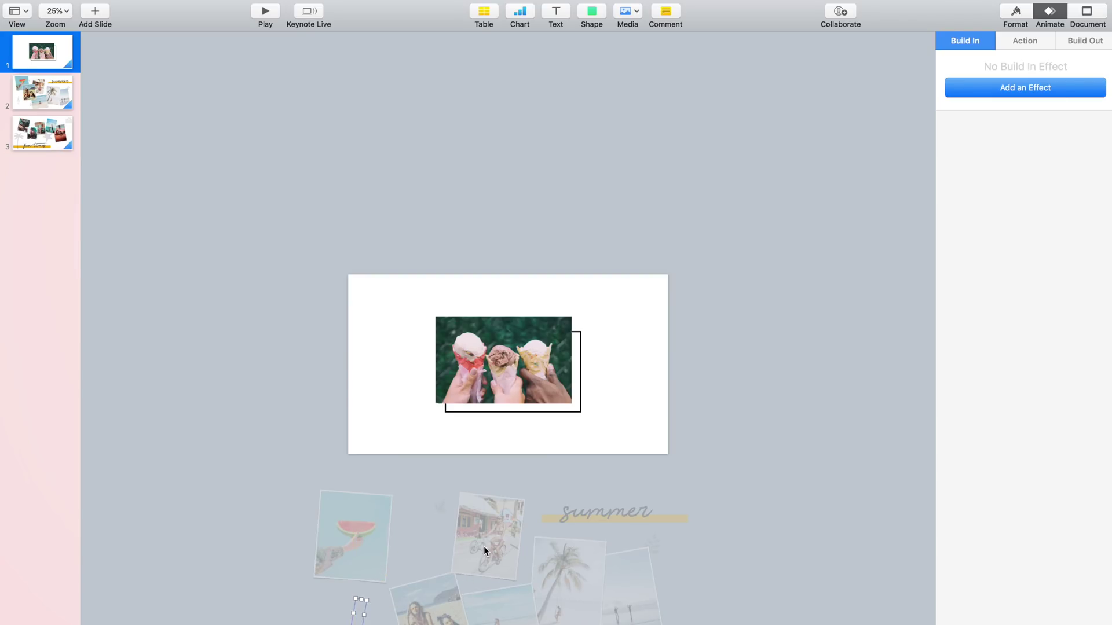
{"action": "left_click", "coordinate": [484, 547]}
{"action": "left_click_drag", "start_coordinate": [460, 495], "coordinate": [448, 511]}
{"action": "scroll", "coordinate": [535, 600], "scroll_direction": "down", "scroll_amount": 2}
- Reposition the remaining collage photo, small decoration and summer title below the slide
{"action": "left_click_drag", "start_coordinate": [487, 585], "coordinate": [720, 527]}
{"action": "left_click", "coordinate": [627, 580]}
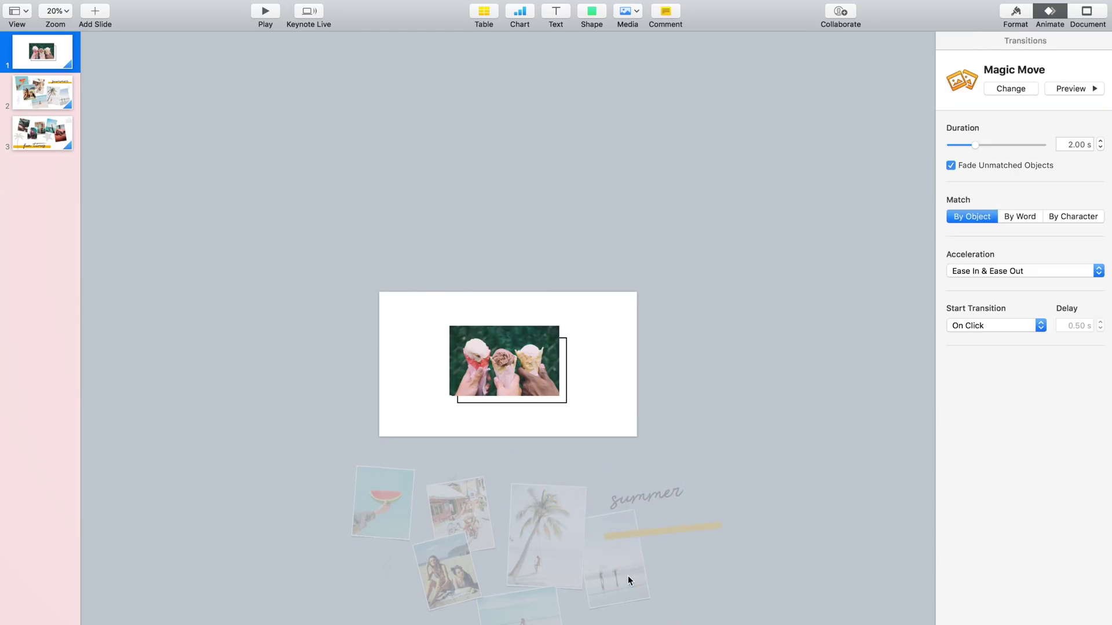
{"action": "left_click_drag", "start_coordinate": [628, 580], "coordinate": [600, 617]}
{"action": "left_click", "coordinate": [573, 392]}
{"action": "left_click_drag", "start_coordinate": [430, 476], "coordinate": [452, 473]}
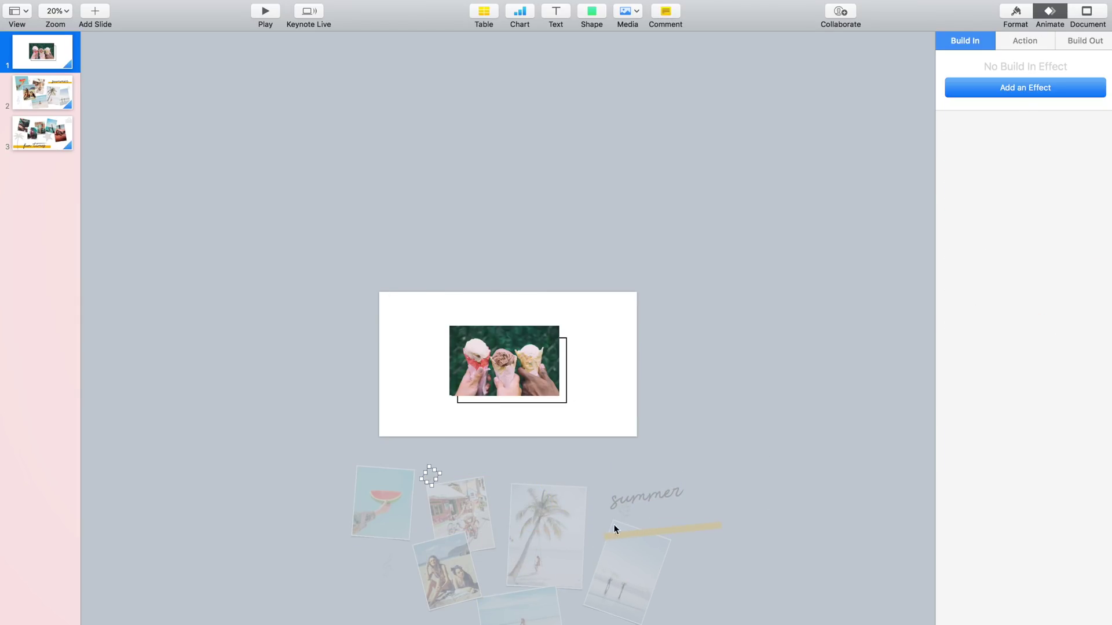
{"action": "left_click", "coordinate": [668, 502]}
{"action": "left_click", "coordinate": [752, 407]}
{"action": "key", "text": "super+shift+0"}
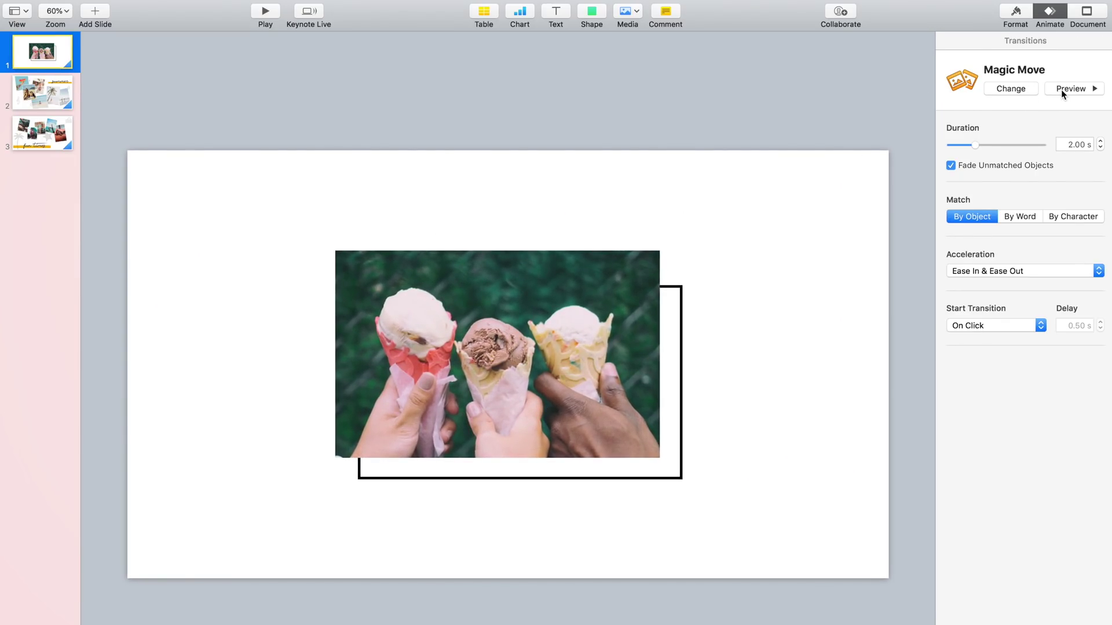
{"action": "left_click", "coordinate": [1061, 90]}
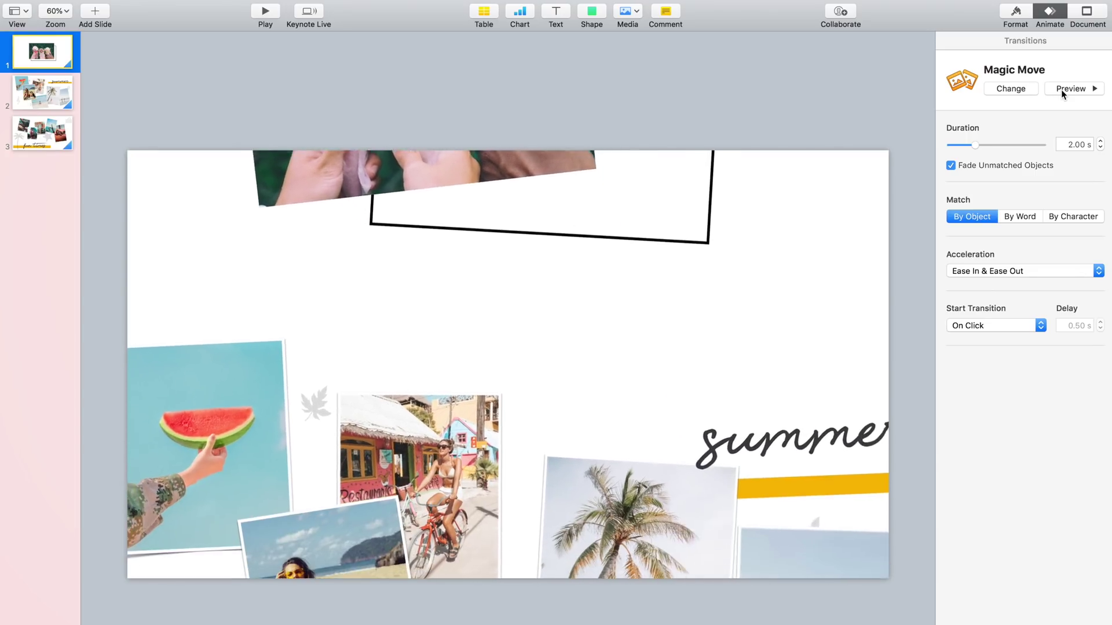
{"action": "left_click", "coordinate": [1061, 89]}
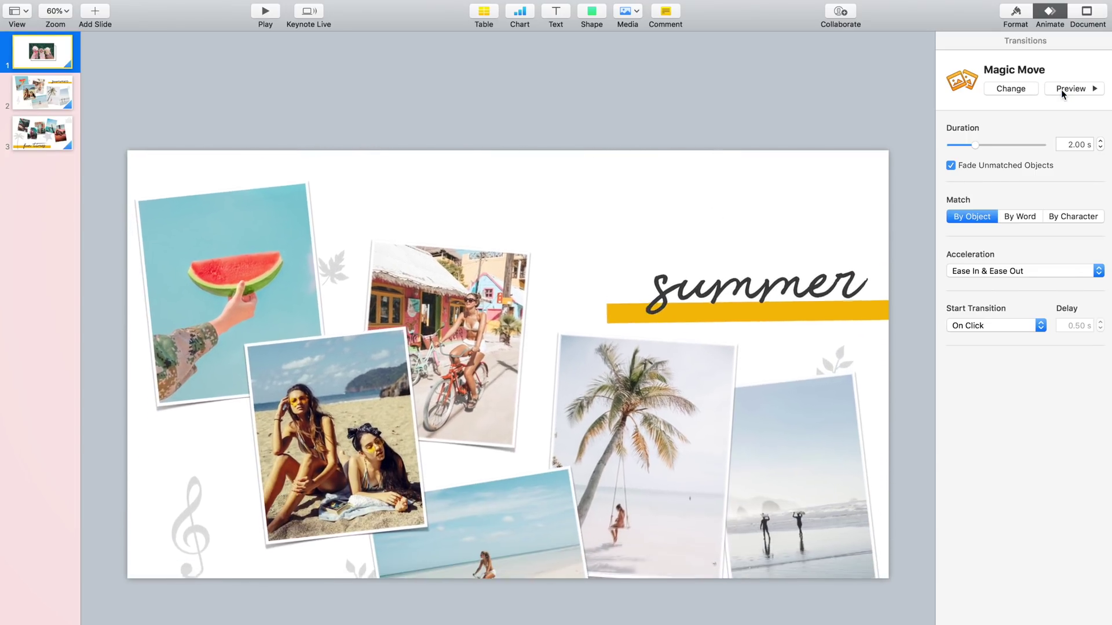
{"action": "left_click", "coordinate": [1061, 90]}
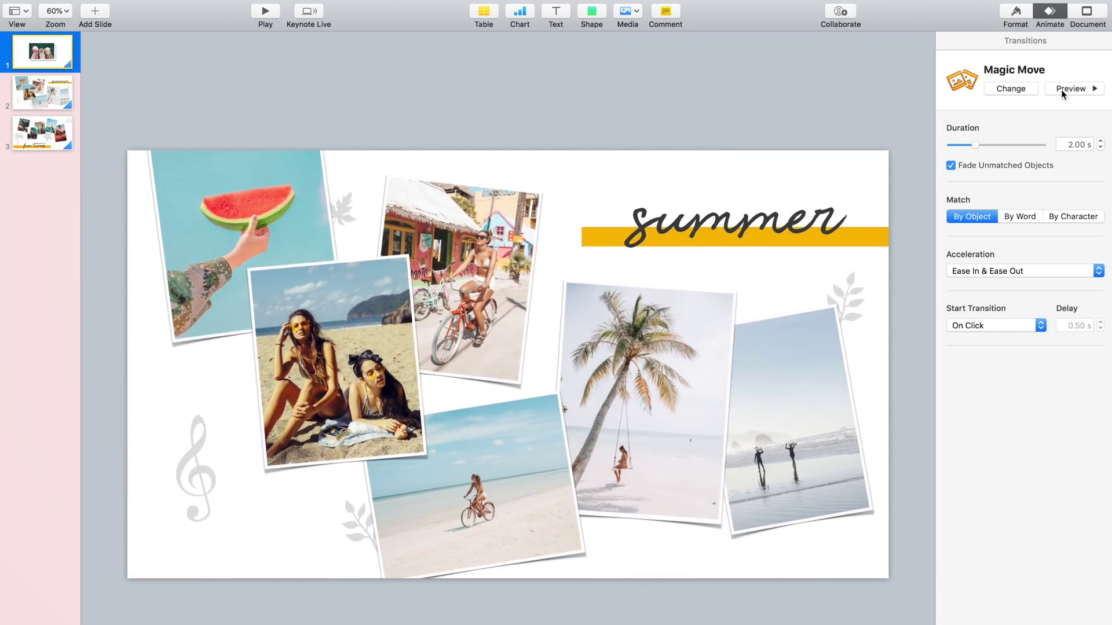
{"action": "left_click", "coordinate": [1061, 89]}
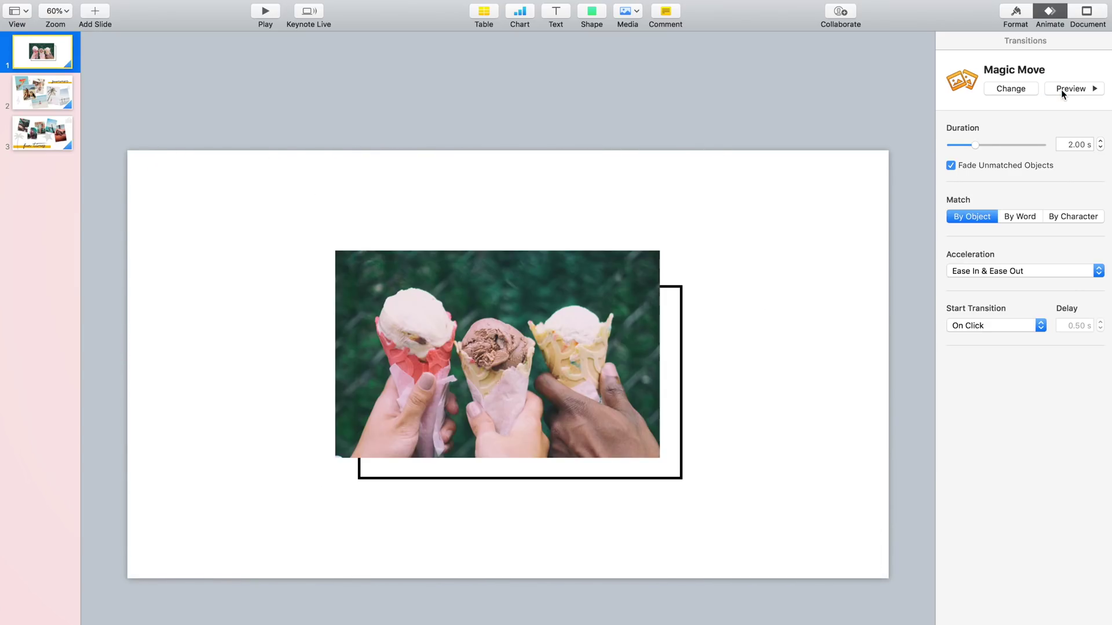
{"action": "scroll", "coordinate": [394, 293], "scroll_direction": "down", "scroll_amount": 5}
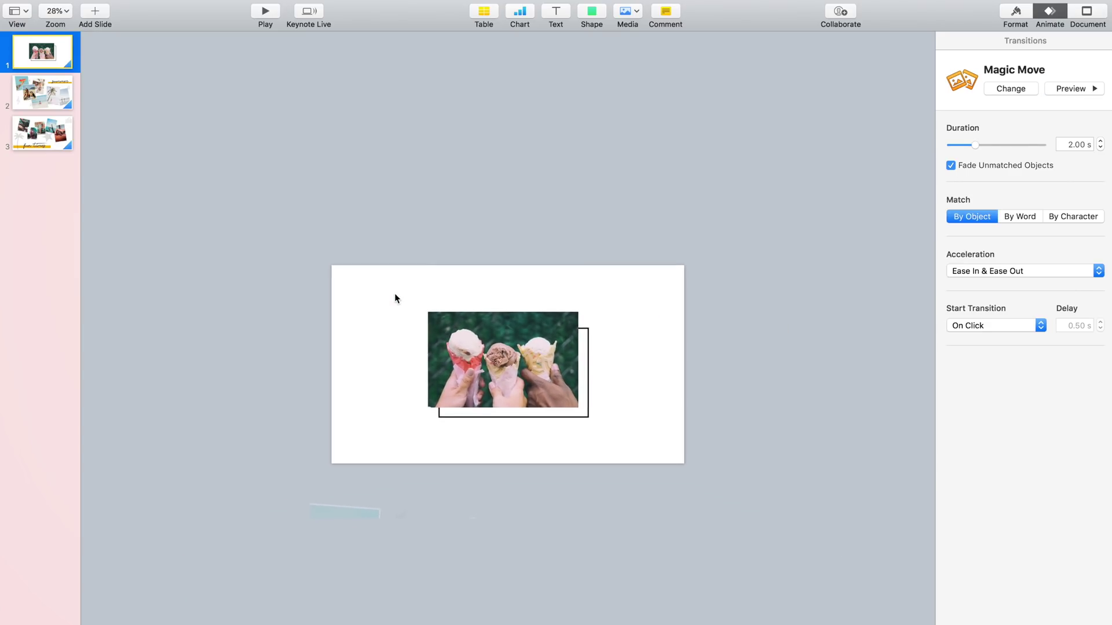
- Copy slide 2's collage objects onto slide 3 and park them above the slide
{"action": "left_click", "coordinate": [56, 103]}
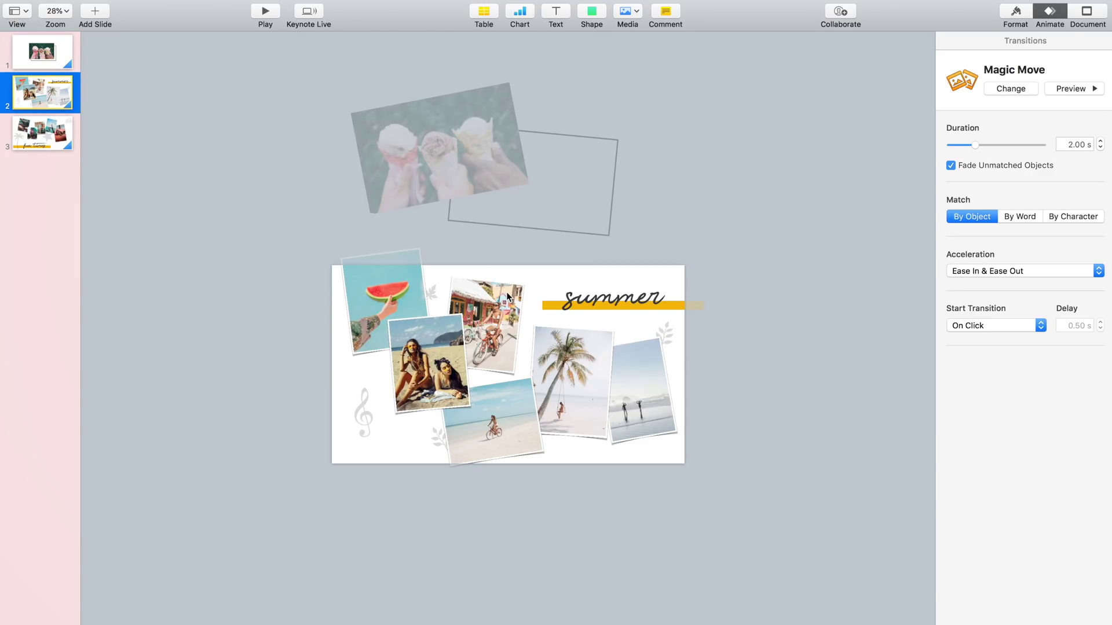
{"action": "left_click_drag", "start_coordinate": [725, 489], "coordinate": [492, 110]}
{"action": "key", "text": "super+c"}
{"action": "left_click", "coordinate": [41, 145]}
{"action": "key", "text": "super+v"}
{"action": "left_click", "coordinate": [292, 182]}
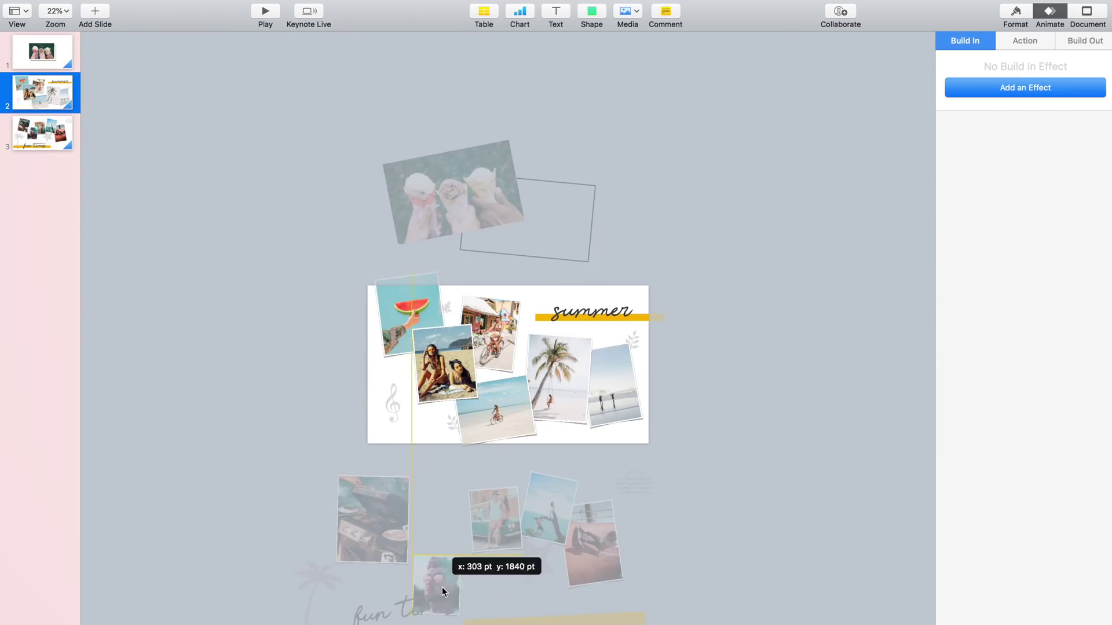
{"action": "left_click_drag", "start_coordinate": [443, 586], "coordinate": [416, 567]}
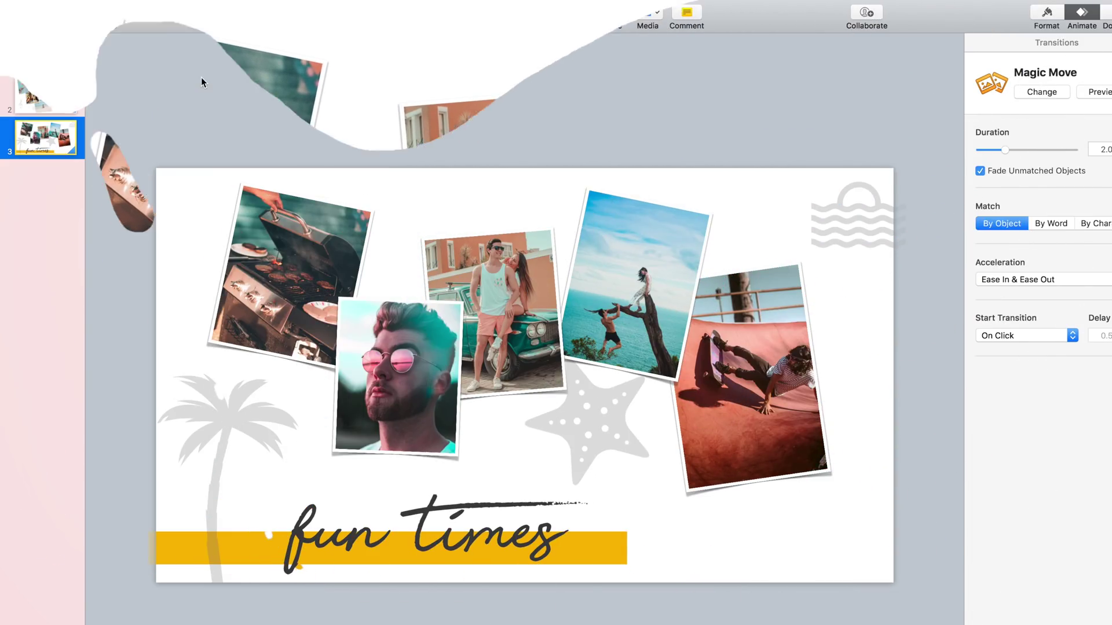
- Export the presentation as a 1080p QuickTime movie into the Downloads folder
{"action": "left_click", "coordinate": [94, 6]}
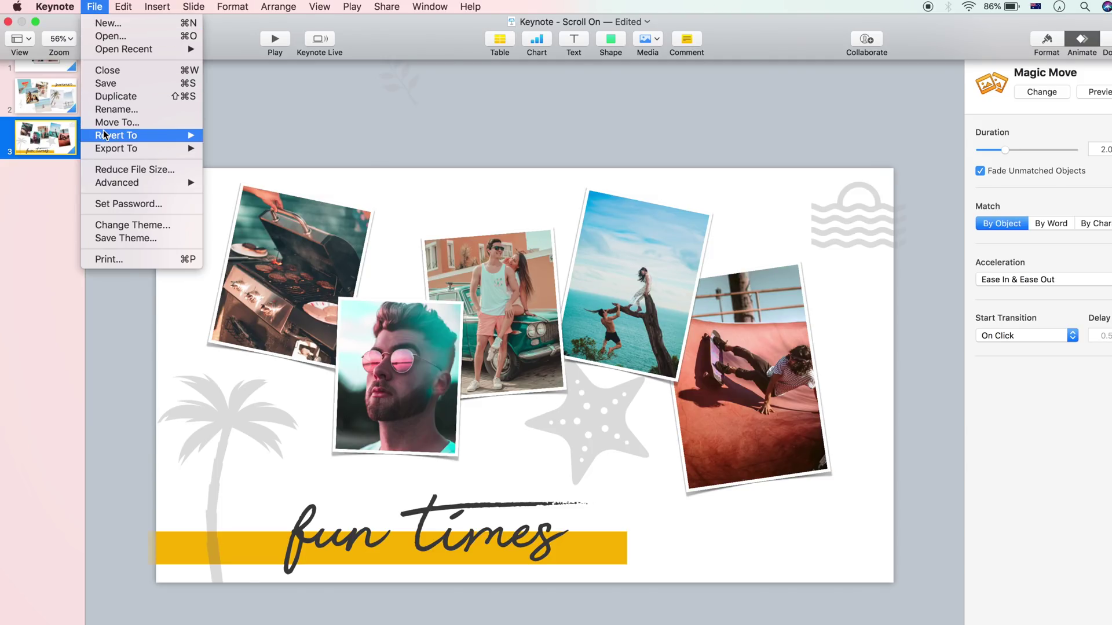
{"action": "mouse_move", "coordinate": [116, 149]}
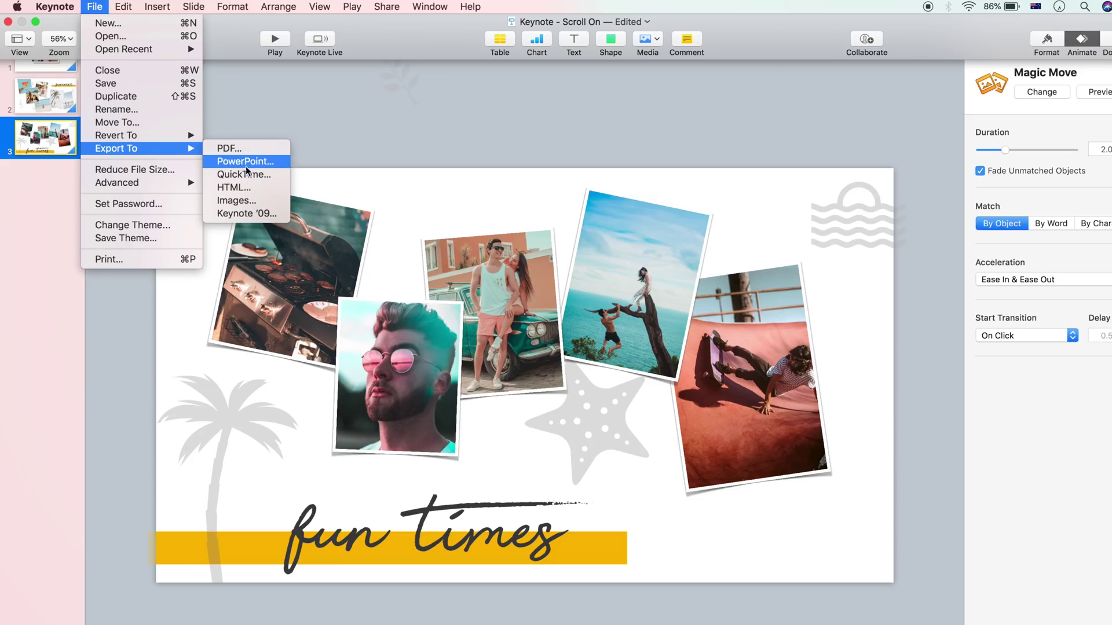
{"action": "left_click", "coordinate": [260, 177]}
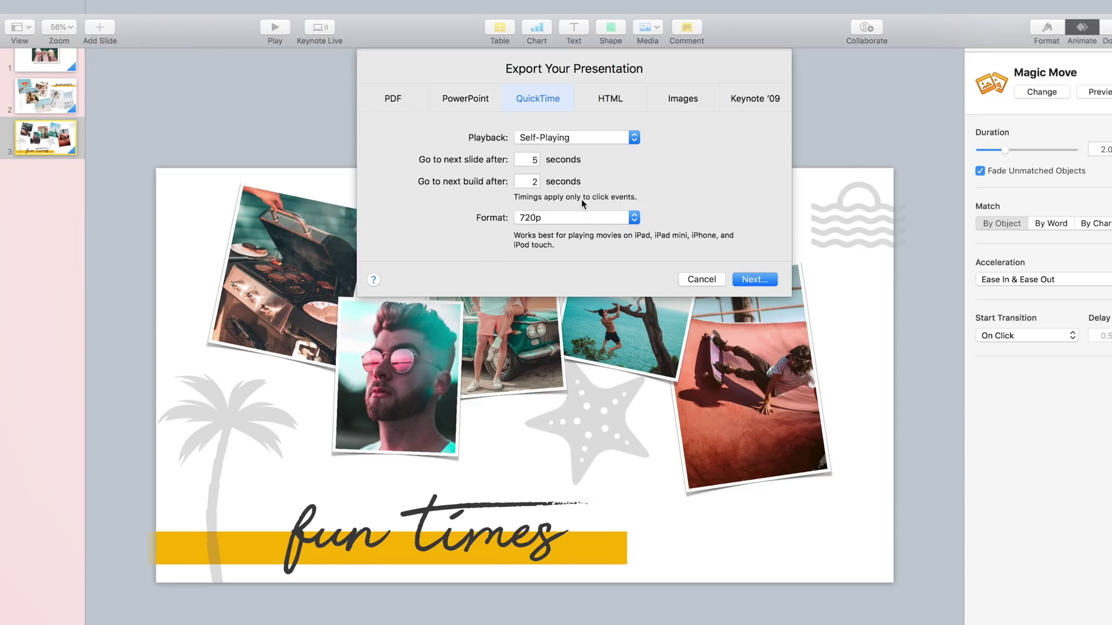
{"action": "left_click", "coordinate": [586, 216]}
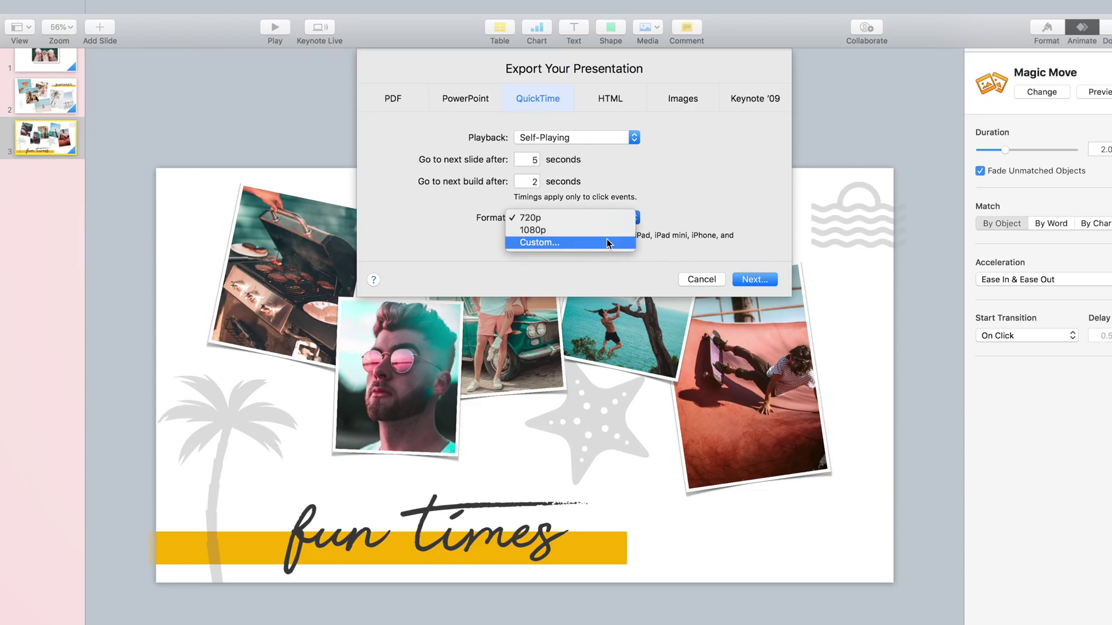
{"action": "left_click", "coordinate": [609, 233]}
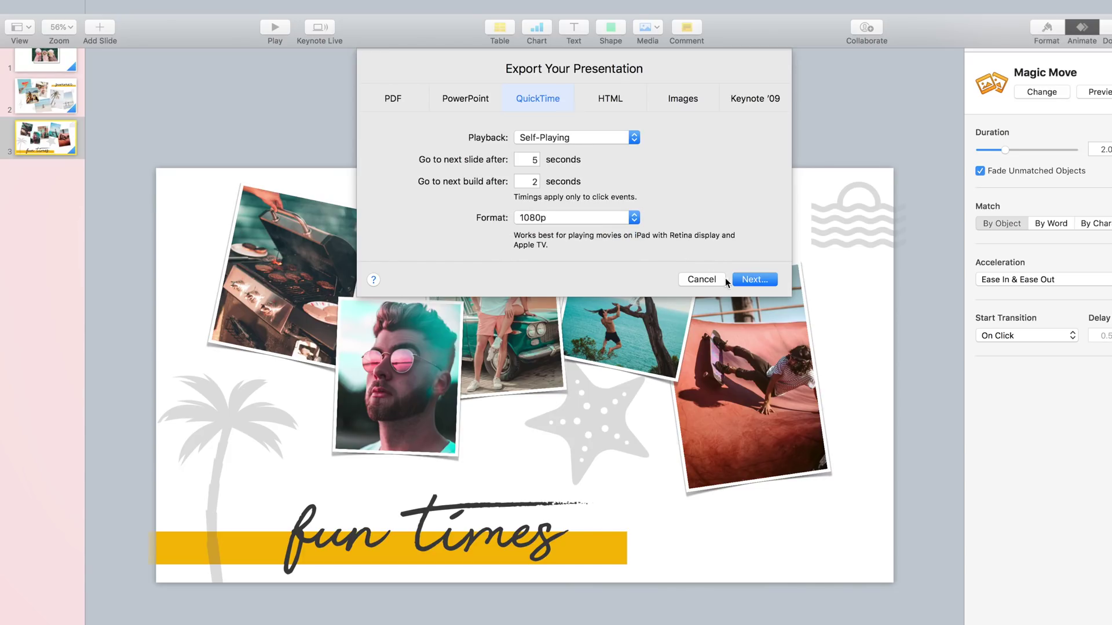
{"action": "left_click", "coordinate": [748, 280]}
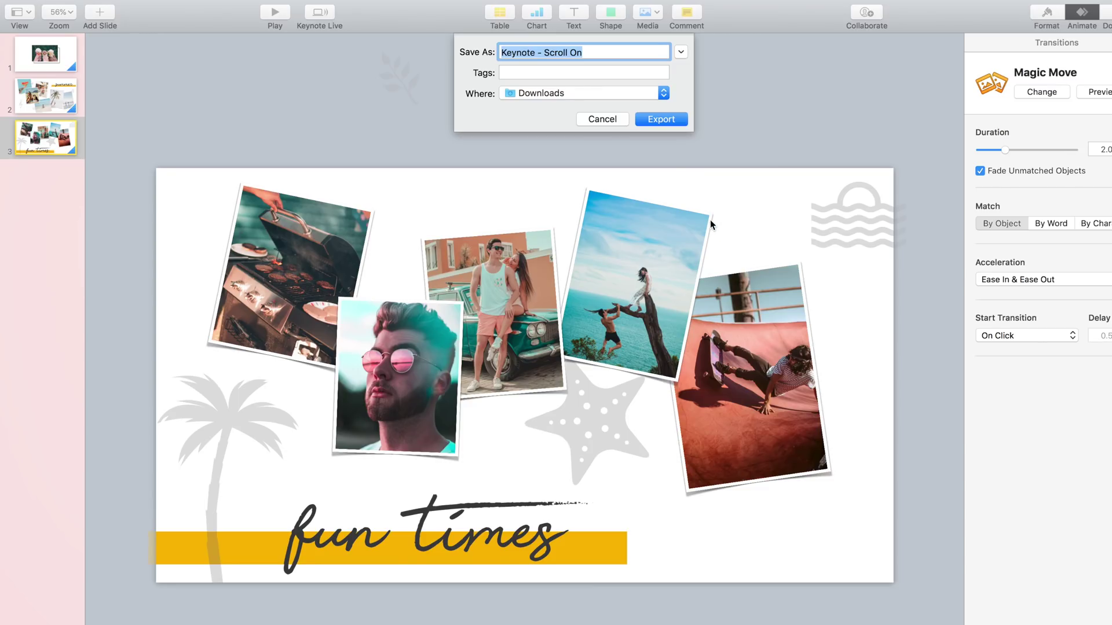
{"action": "left_click", "coordinate": [647, 119]}
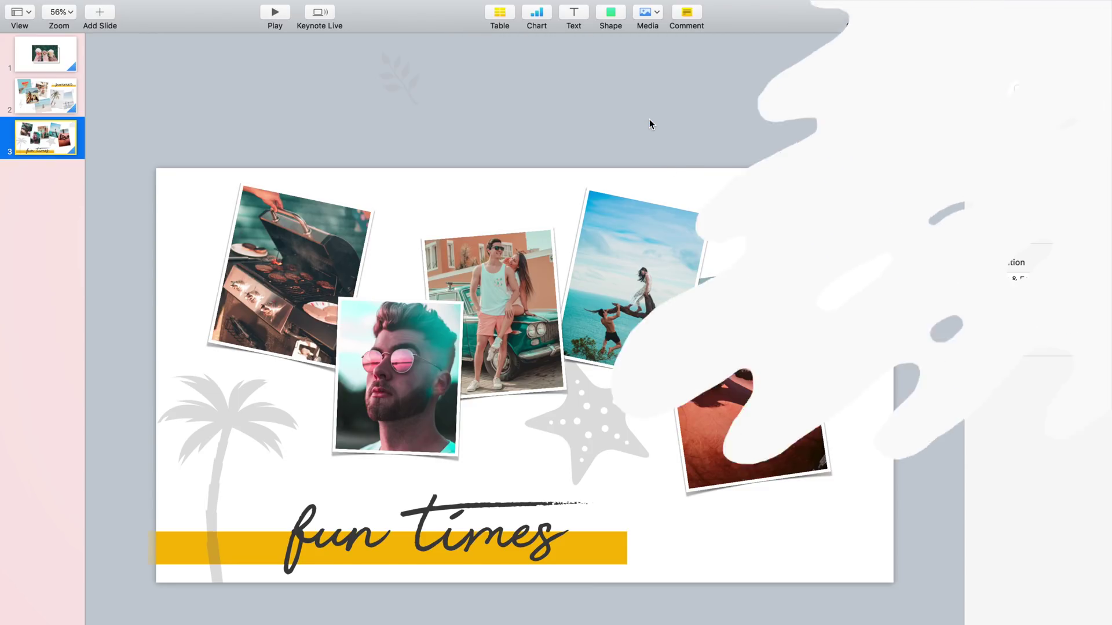